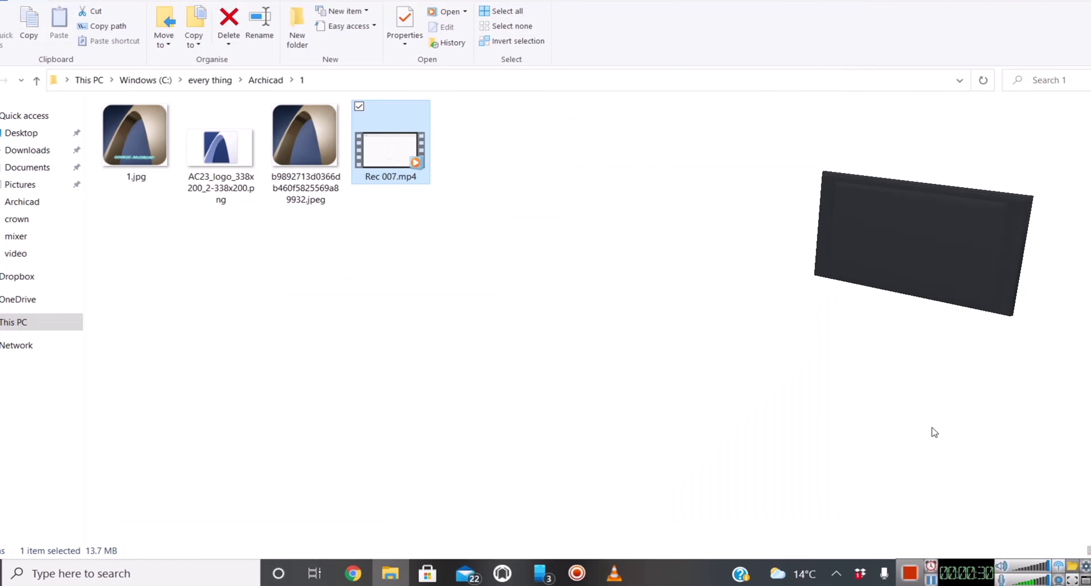
- Set up the conversion of Rec 007.mp4 with the Video - H.264 + MP3 (MP4) profile
drag(394, 152, 390, 251)
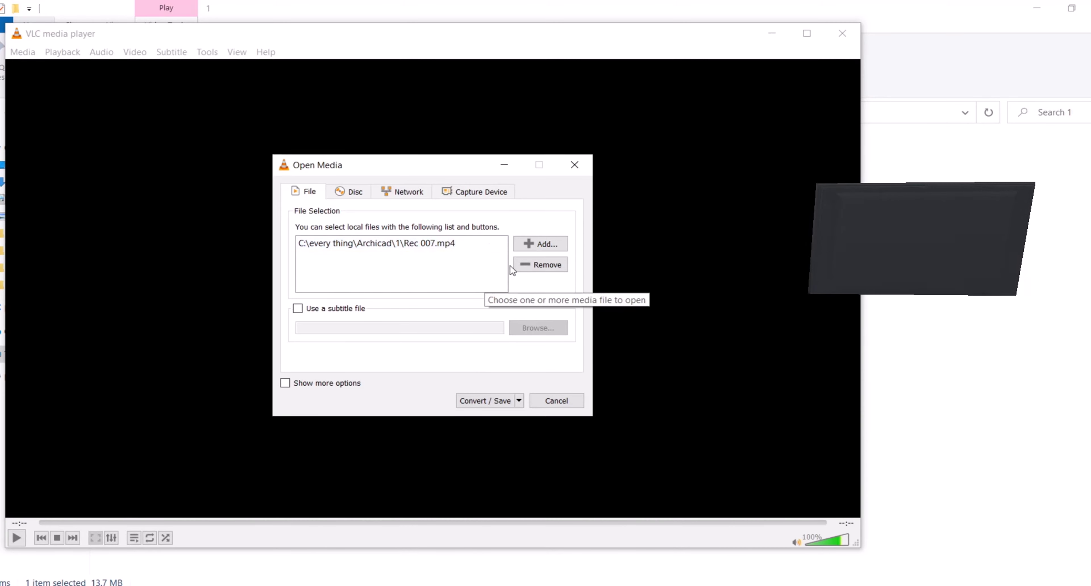
click(485, 400)
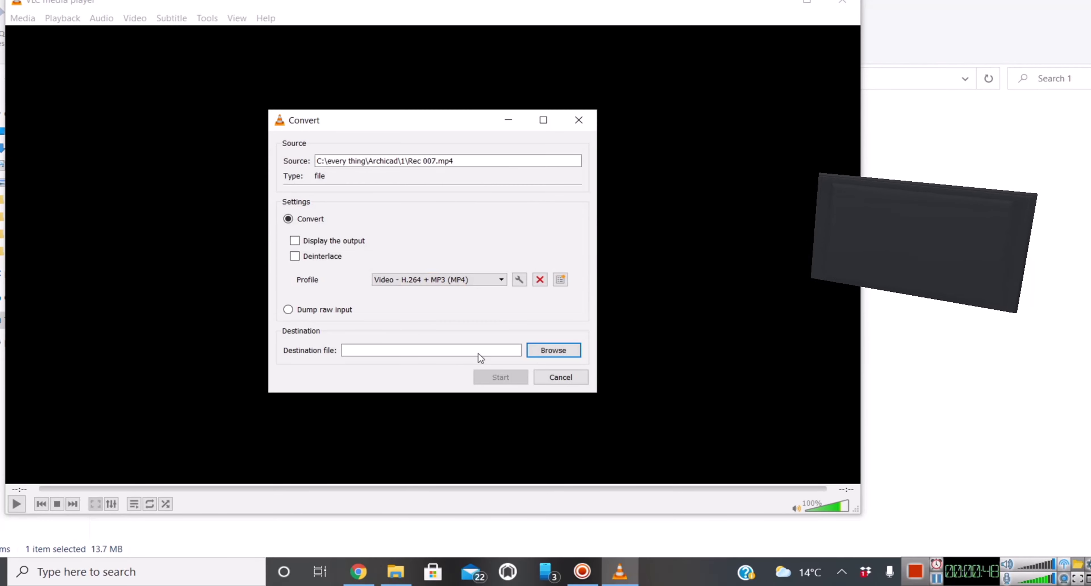
click(436, 280)
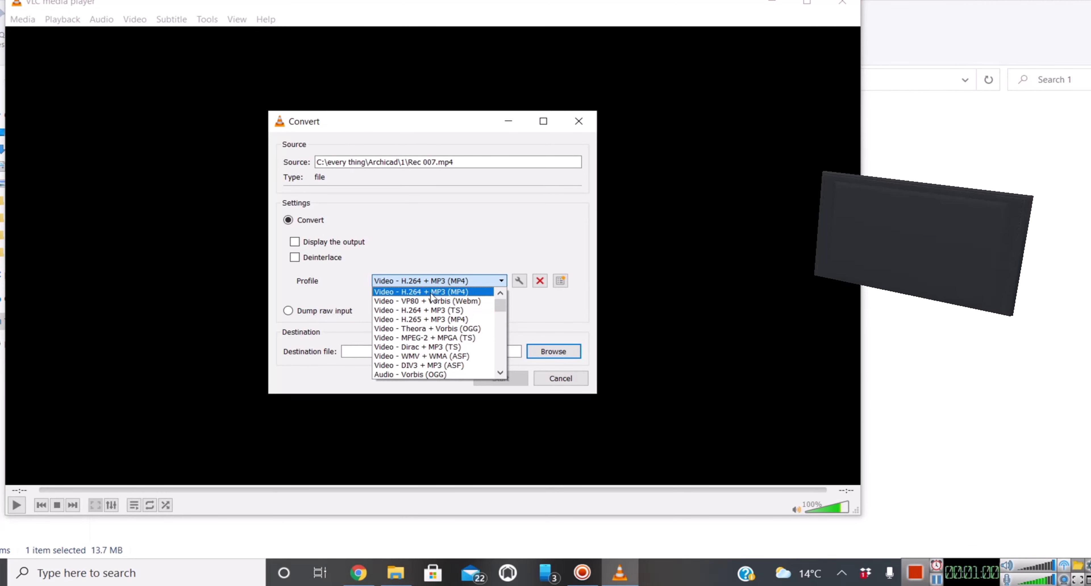
click(410, 292)
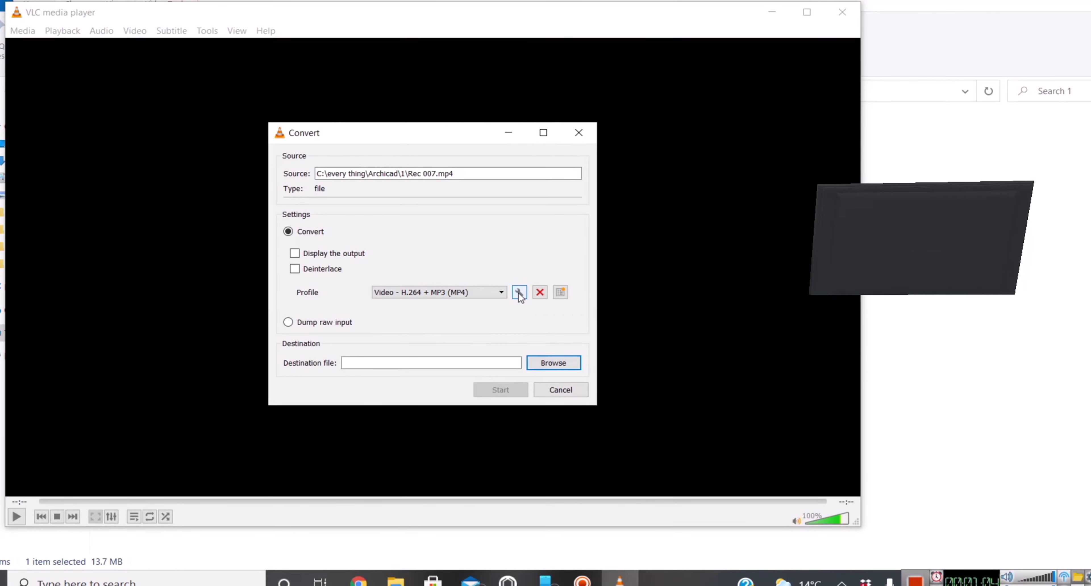
- Save the conversion profile with MP4/MOV encapsulation and a video resolution of scale 2, width 7860 px and height 4320 px
click(518, 292)
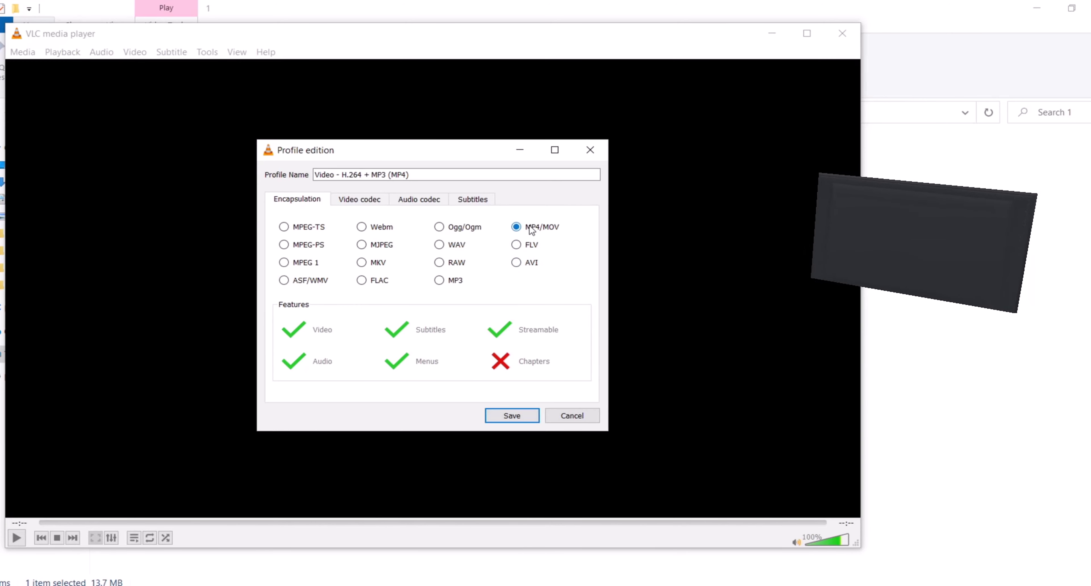
click(371, 199)
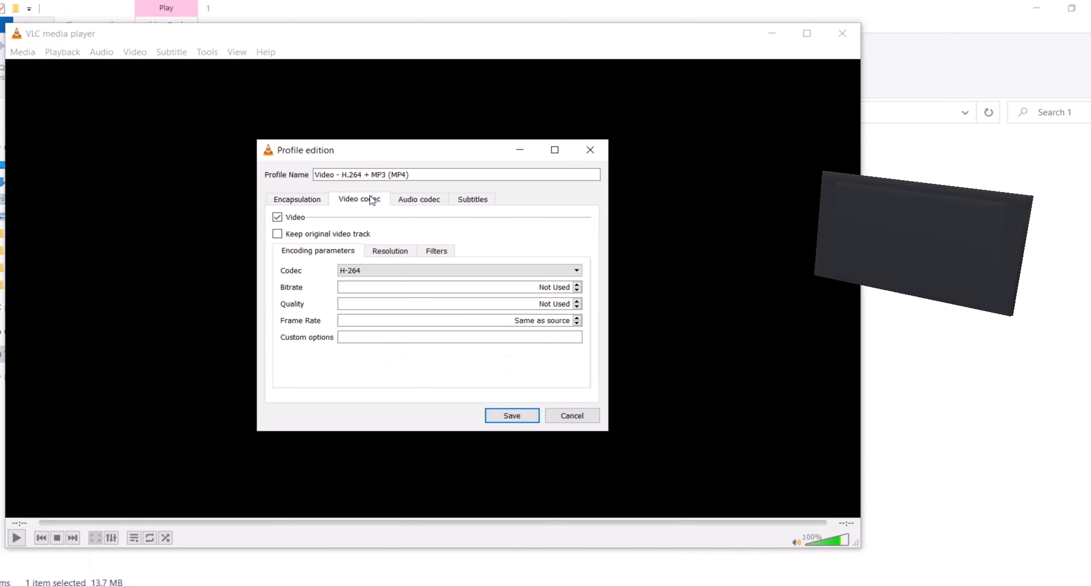
click(387, 253)
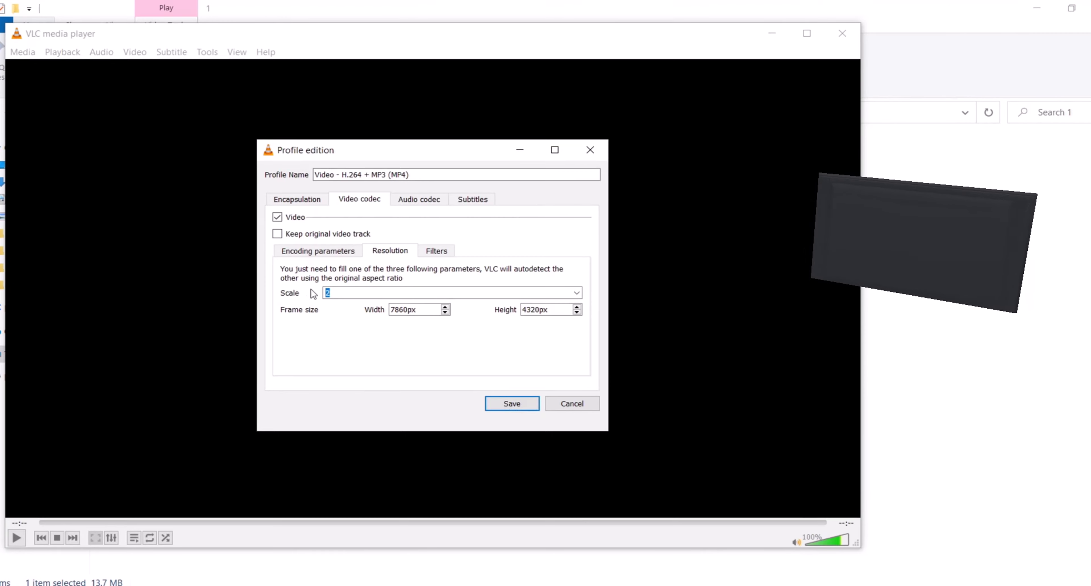
click(394, 306)
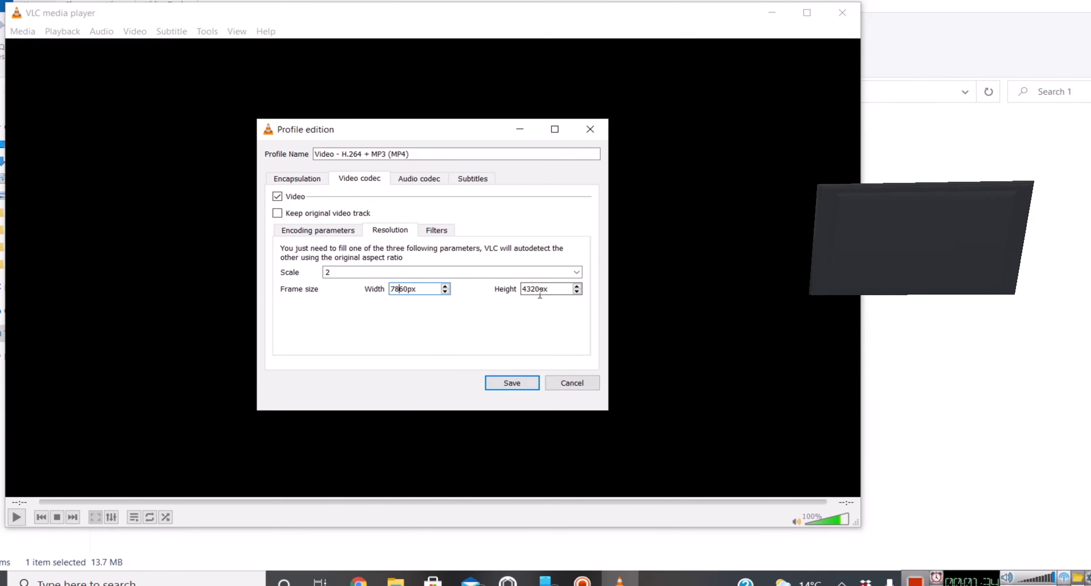
drag(550, 289, 496, 295)
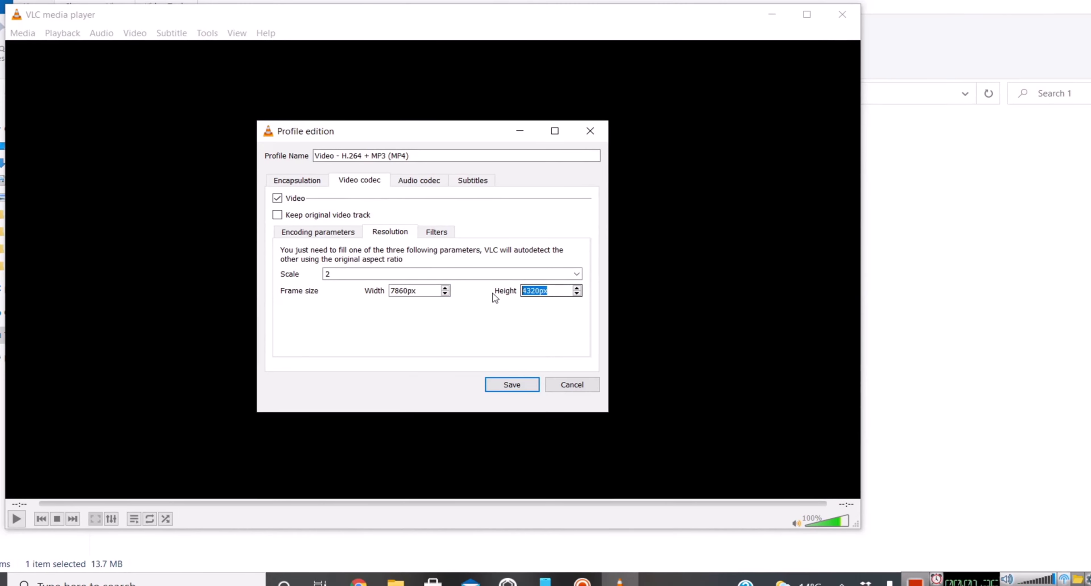
double_click(399, 292)
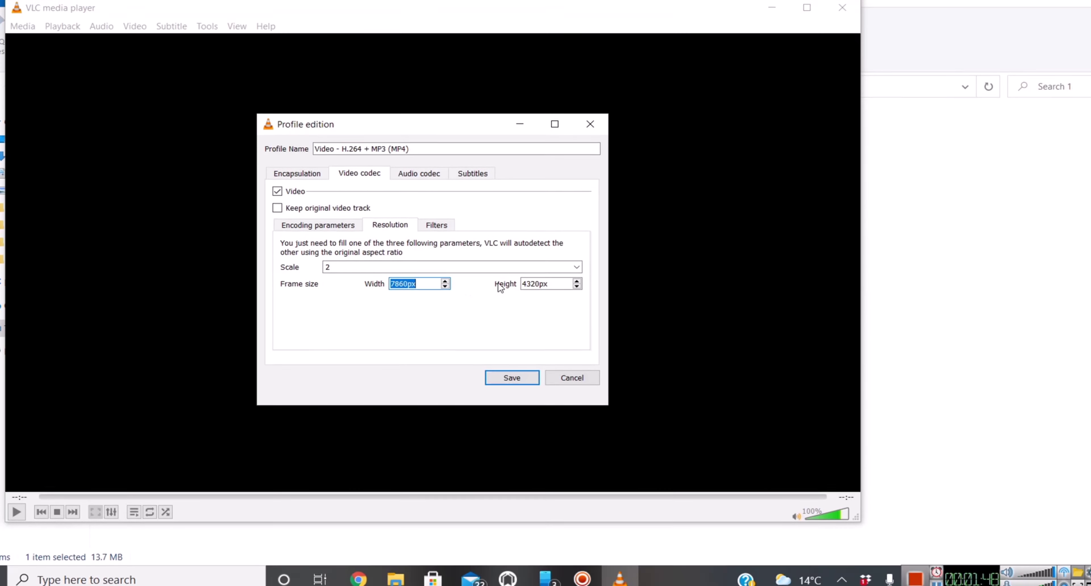
click(536, 276)
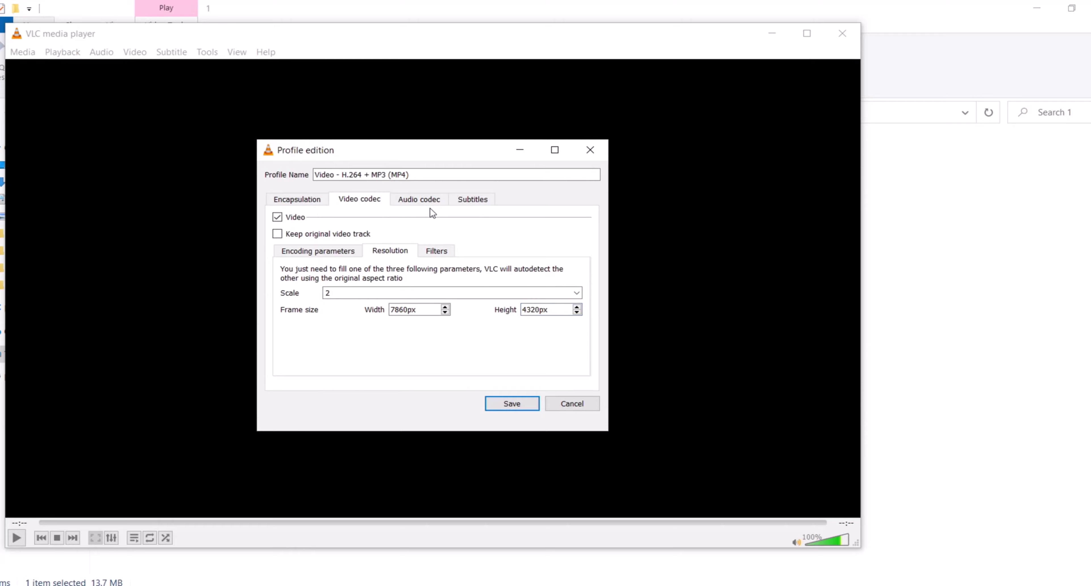
click(501, 404)
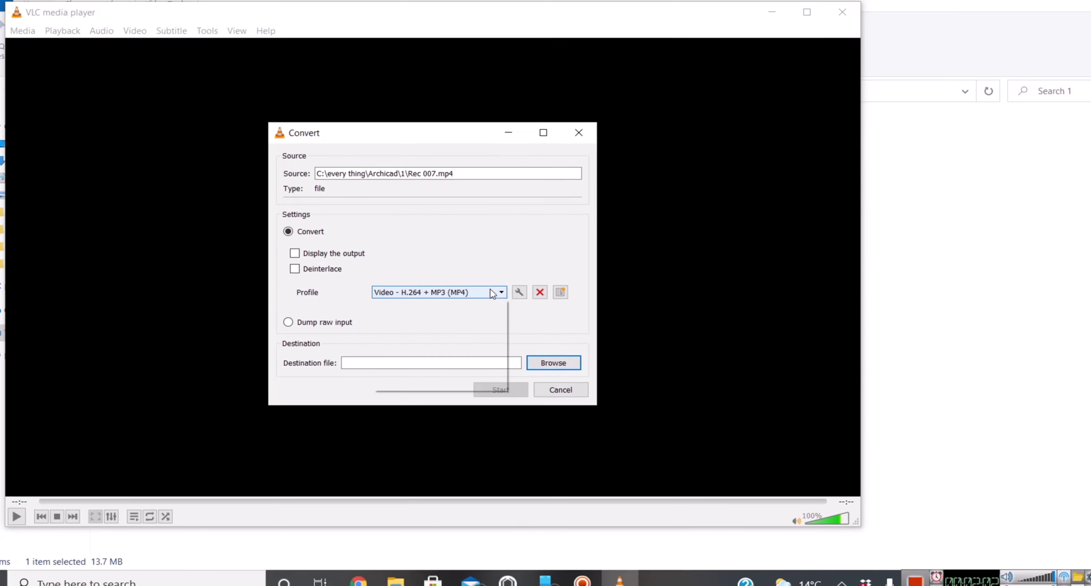
- Keep the H.264 + MP3 (MP4) profile, set the destination file to 1.mp4 on the Desktop and start the conversion
click(489, 285)
click(462, 294)
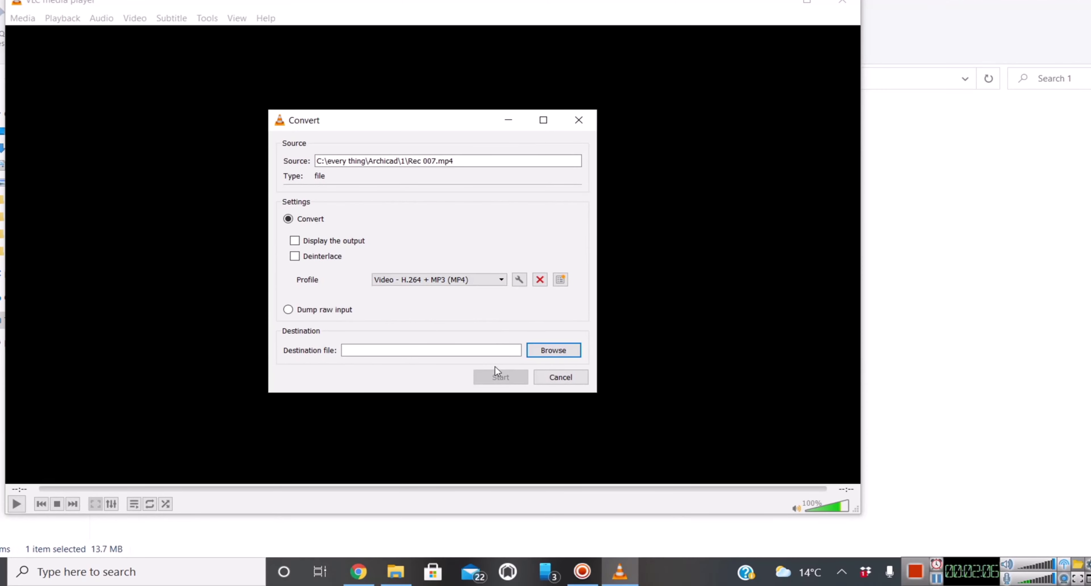
click(548, 353)
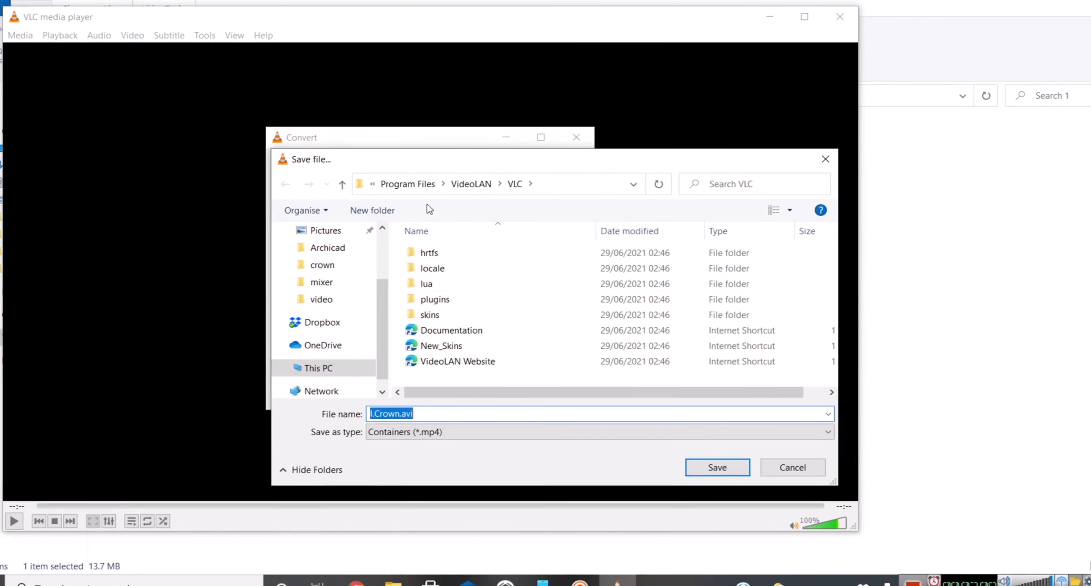
scroll(326, 313, up, 3)
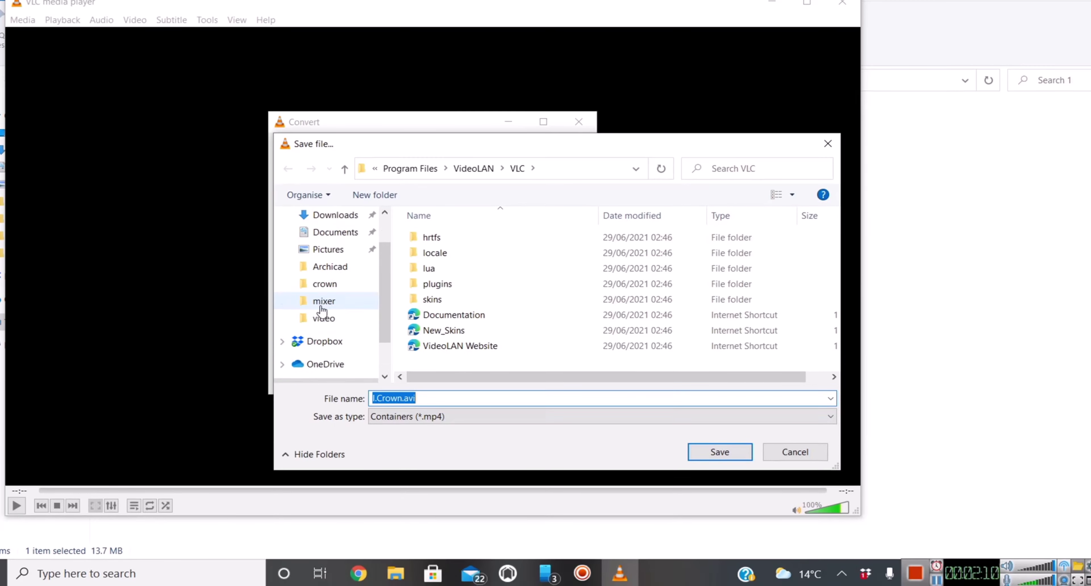
click(360, 248)
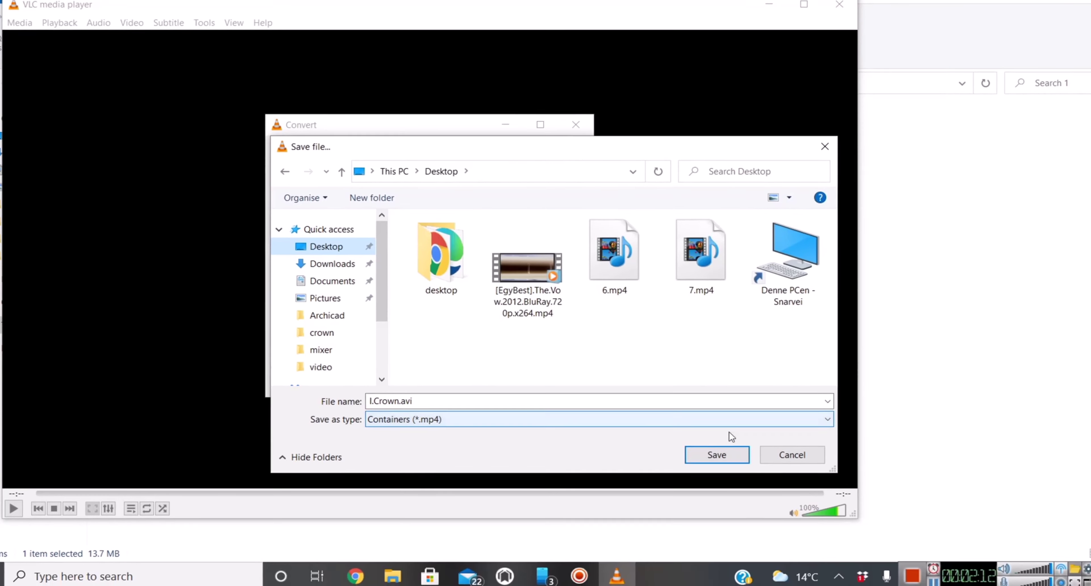
double_click(425, 398)
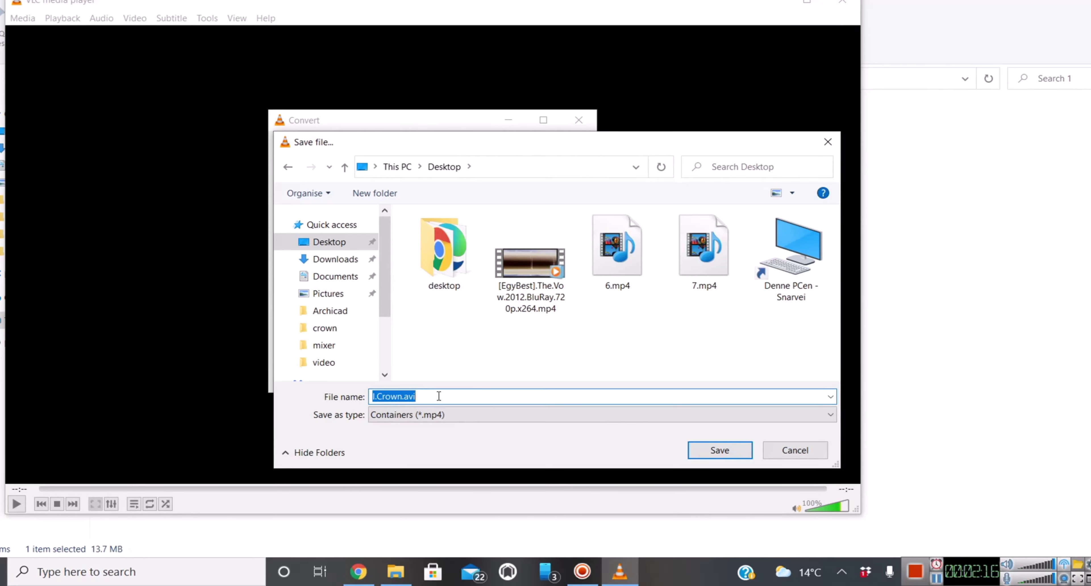
text(1)
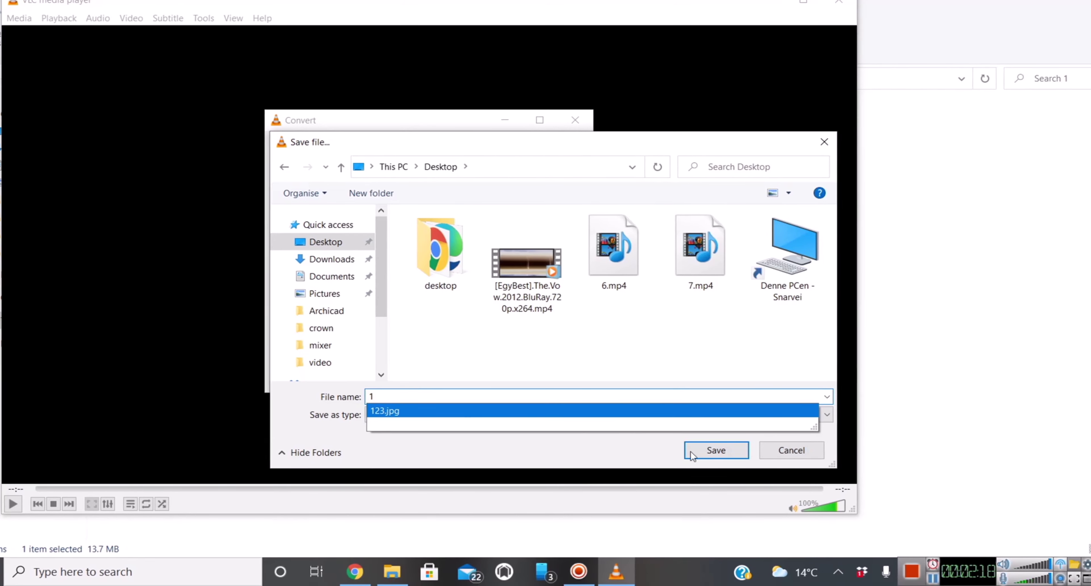
click(718, 453)
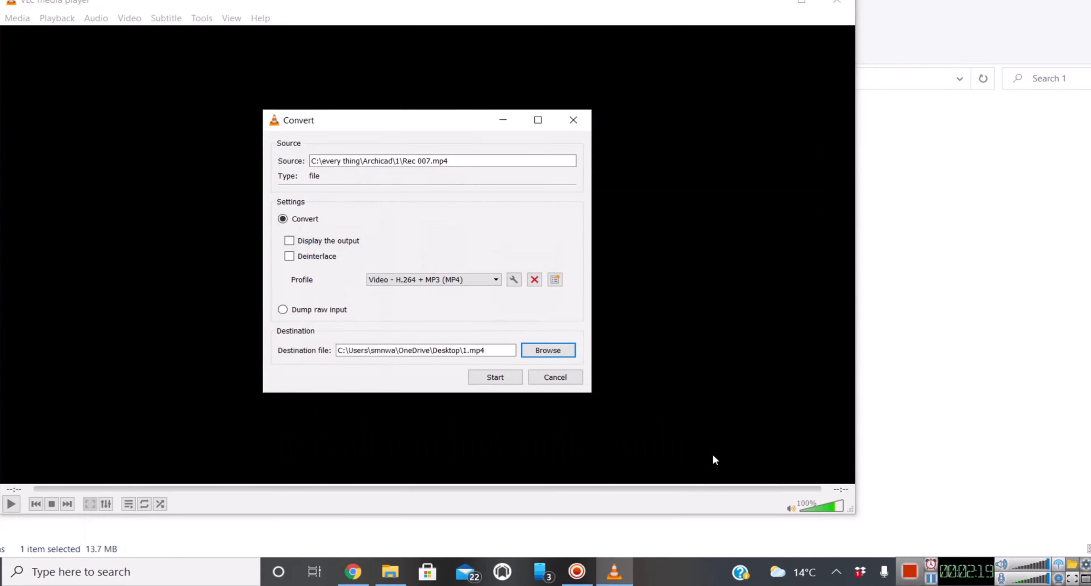
click(502, 377)
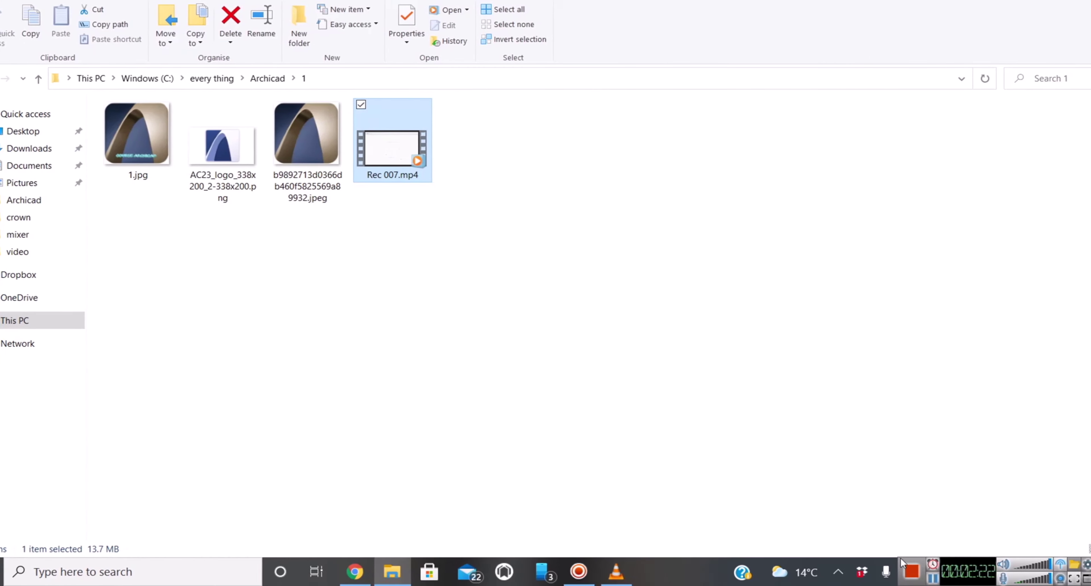
click(914, 572)
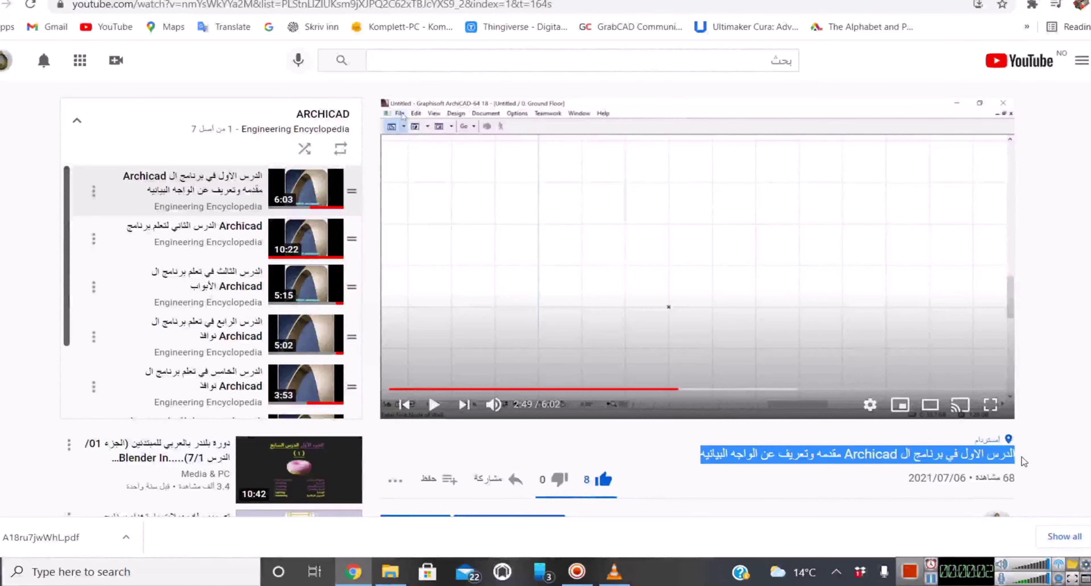
- Copy the title of the first Archicad lesson on YouTube and look at the video's available quality options
right_click(983, 462)
click(760, 470)
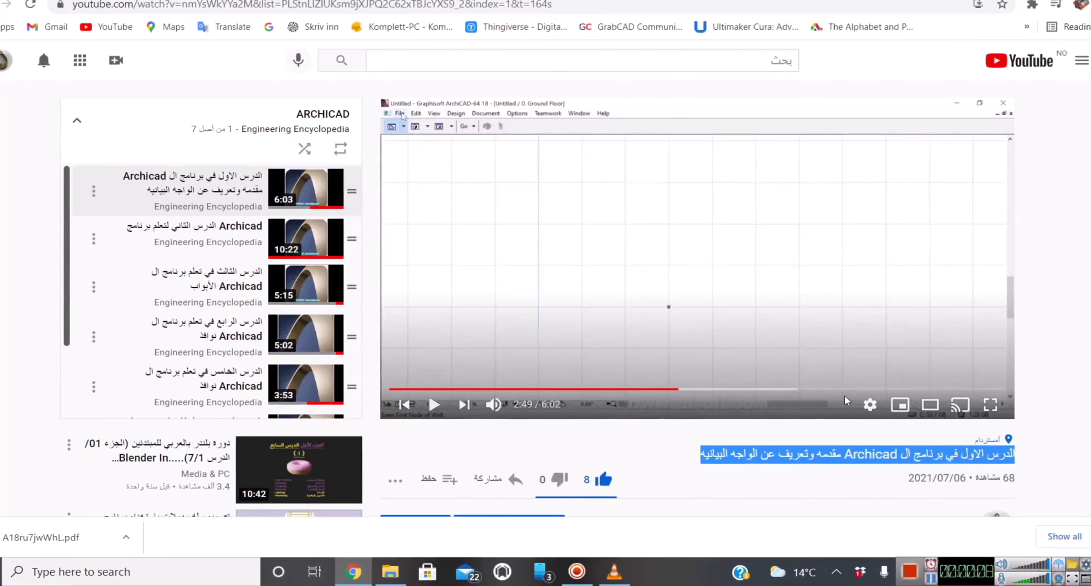
click(869, 404)
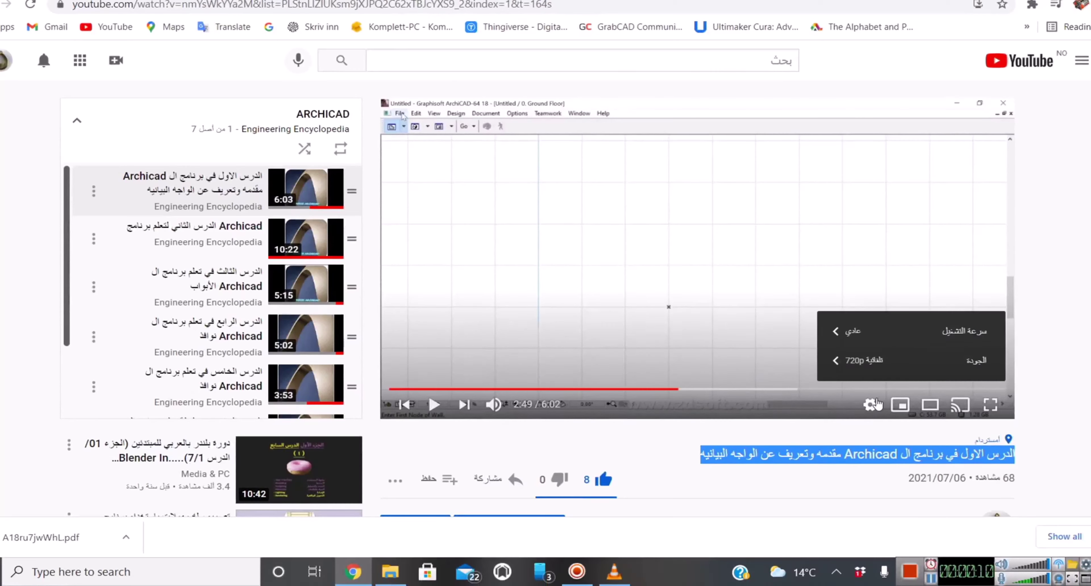
click(860, 367)
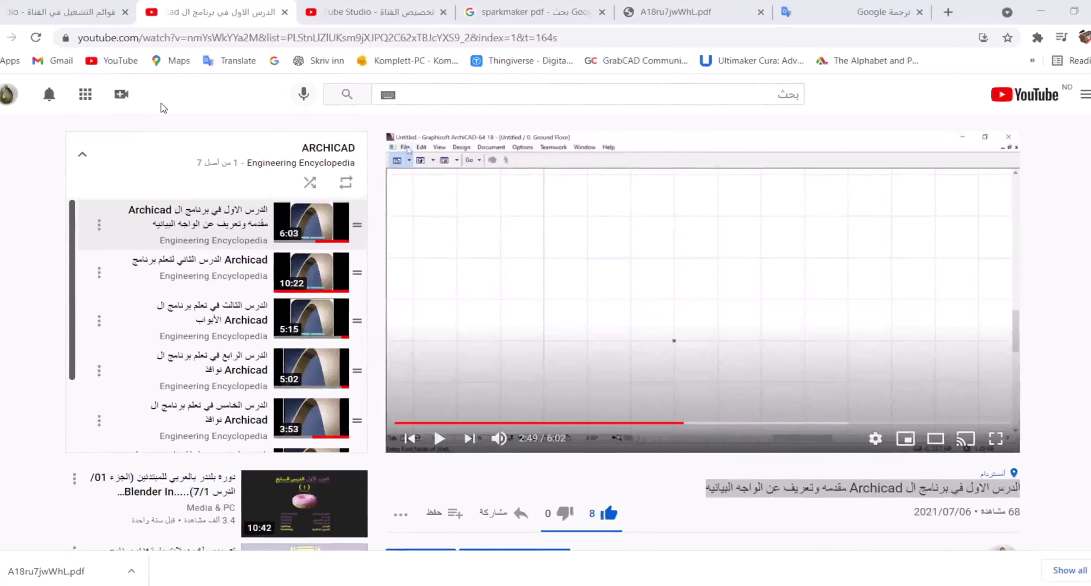
- Start a new video upload on YouTube and add 1.mp4 from the Desktop
click(125, 95)
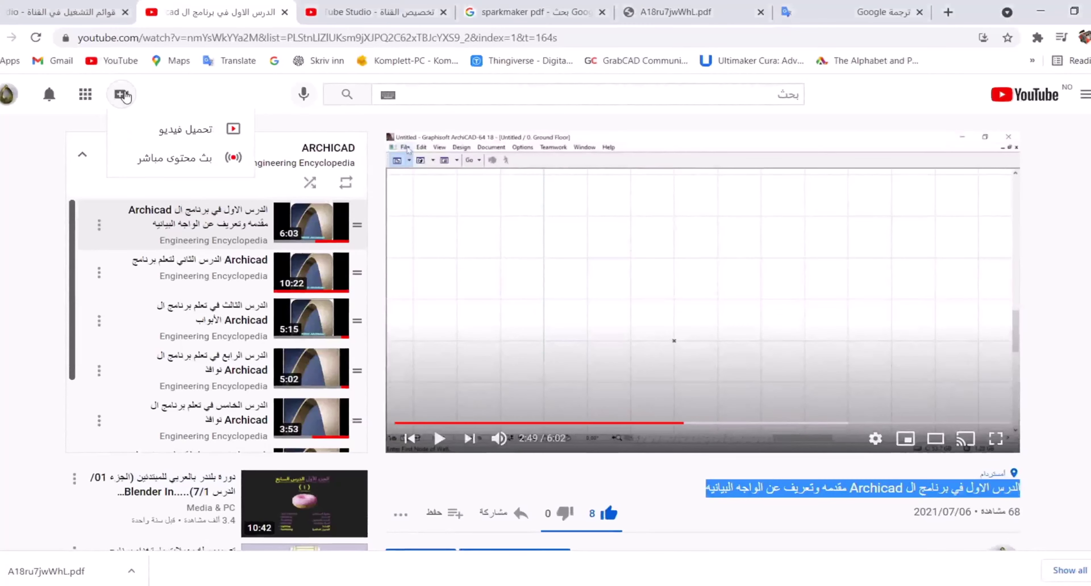
click(174, 129)
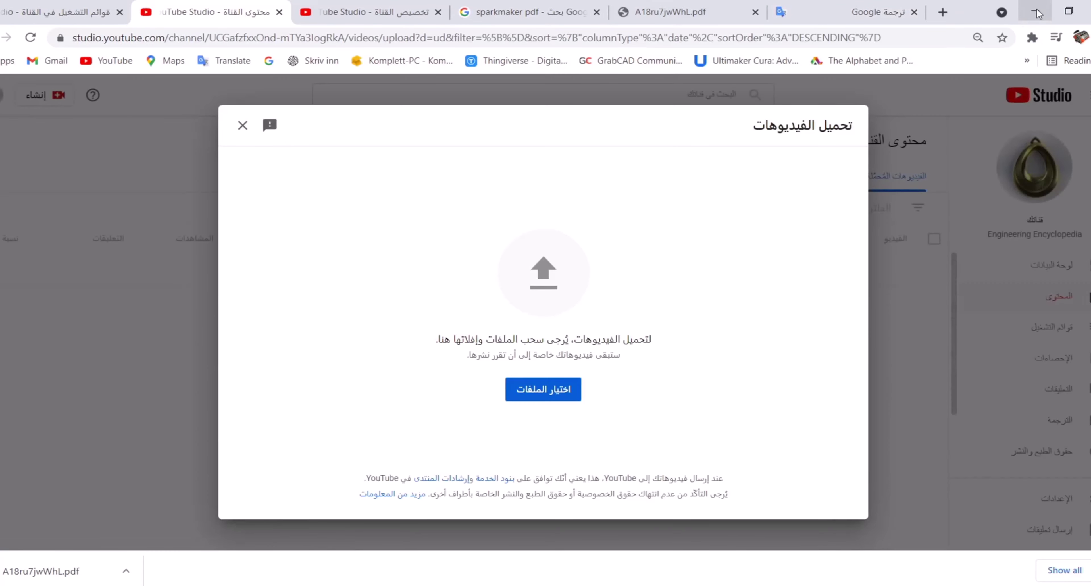
click(1036, 13)
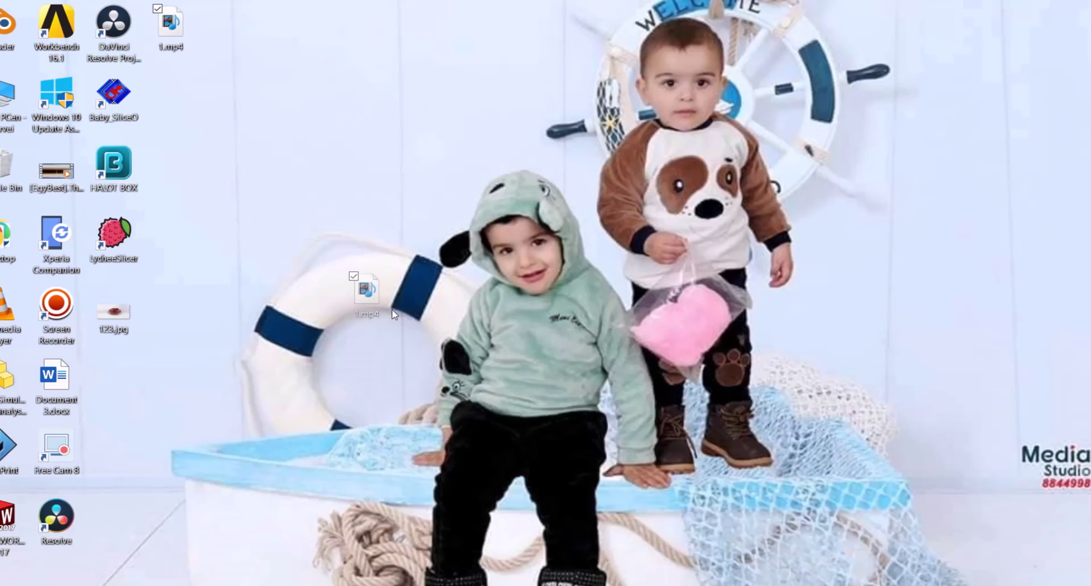
drag(392, 310, 501, 335)
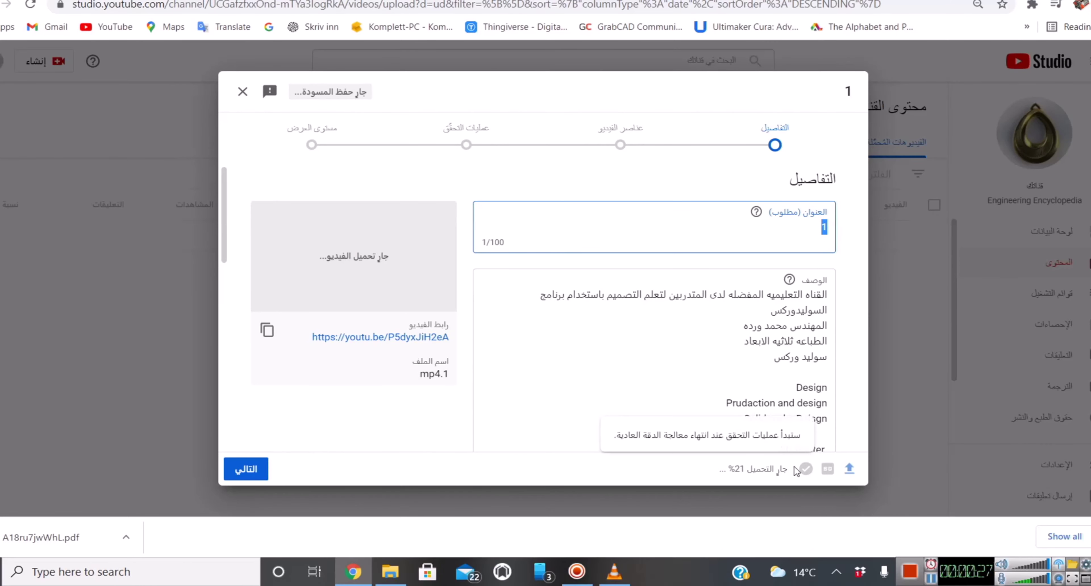
- Paste the title "الدرس الاول في برنامج ال Archicad مقدمه وتعريف عن الواجه البيانيه" and add the video to the ARCHICAD playlist
mouse_move(833, 473)
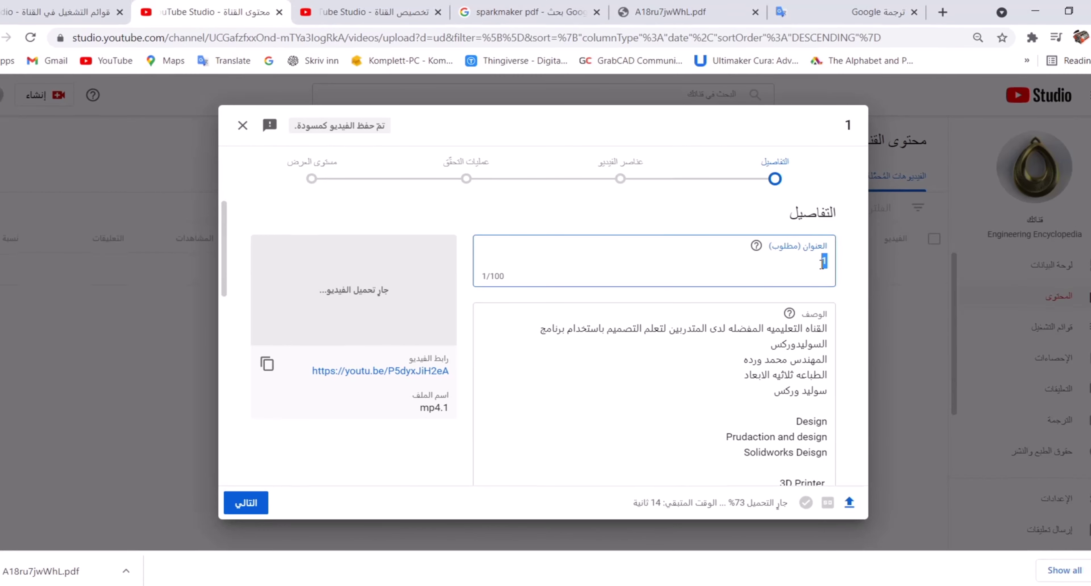
key(ctrl+v)
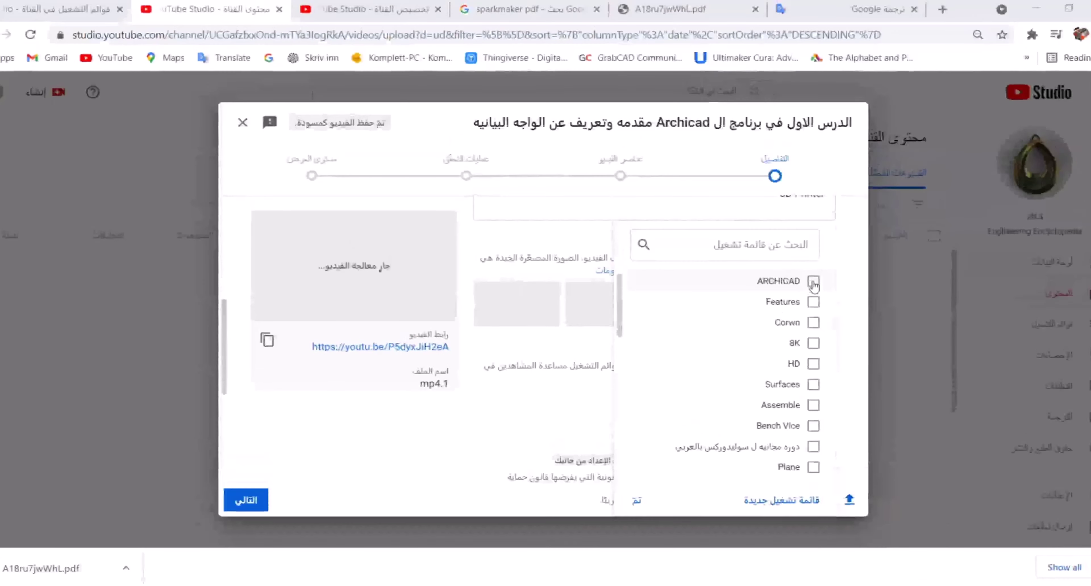
click(813, 276)
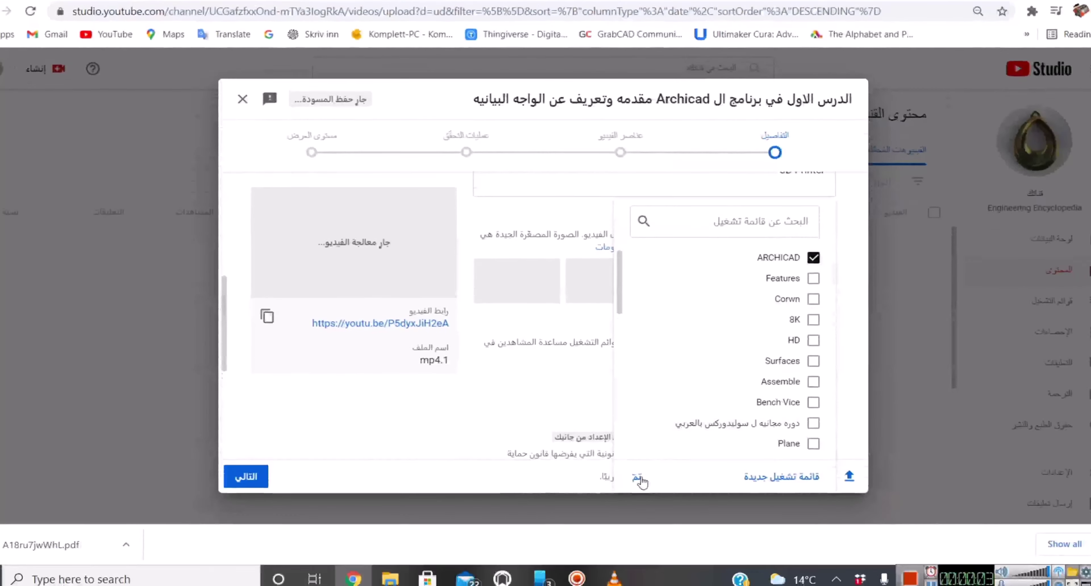
click(636, 491)
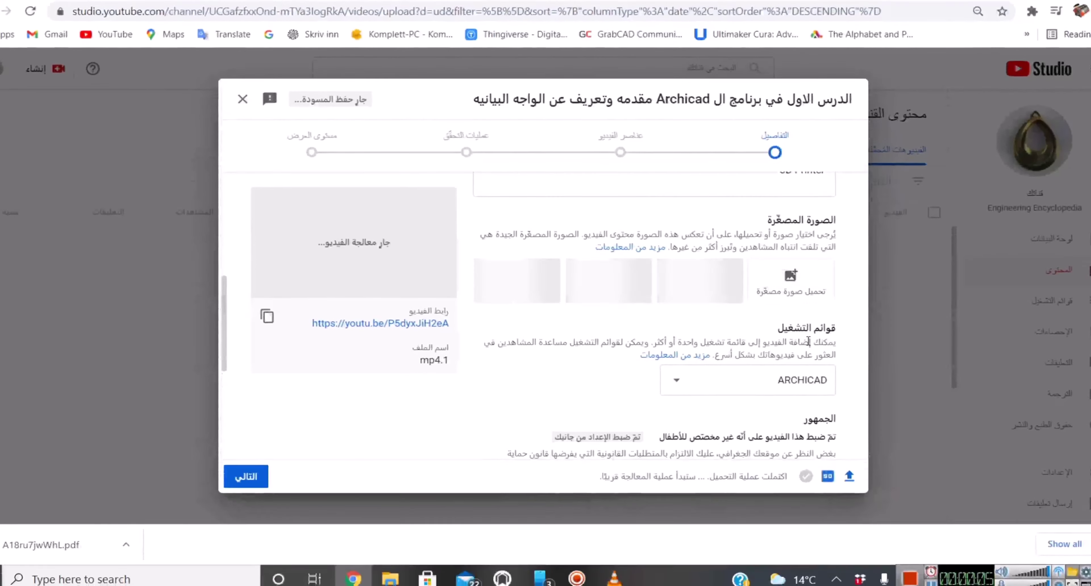
- Use 1.jpg from folder 1 inside the Archicad folder as the uploaded video's thumbnail
click(402, 581)
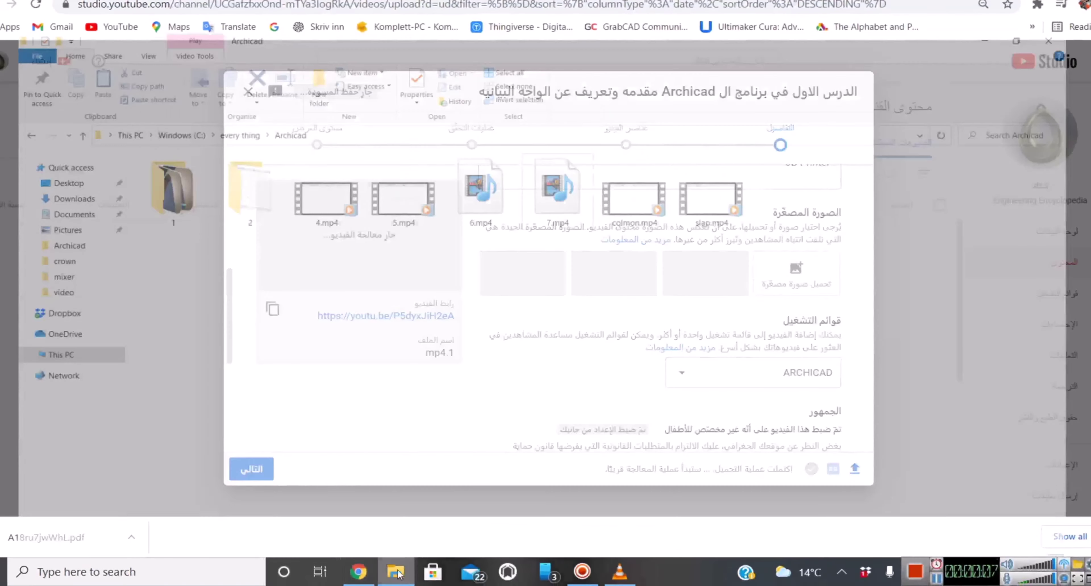
double_click(168, 143)
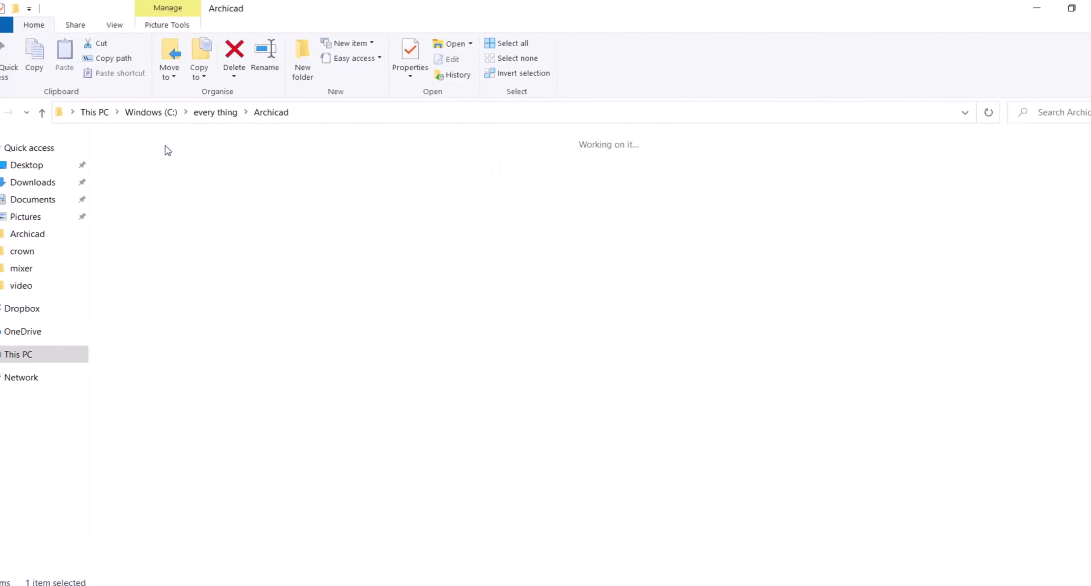
click(168, 174)
drag(141, 170, 815, 288)
scroll(722, 275, down, 5)
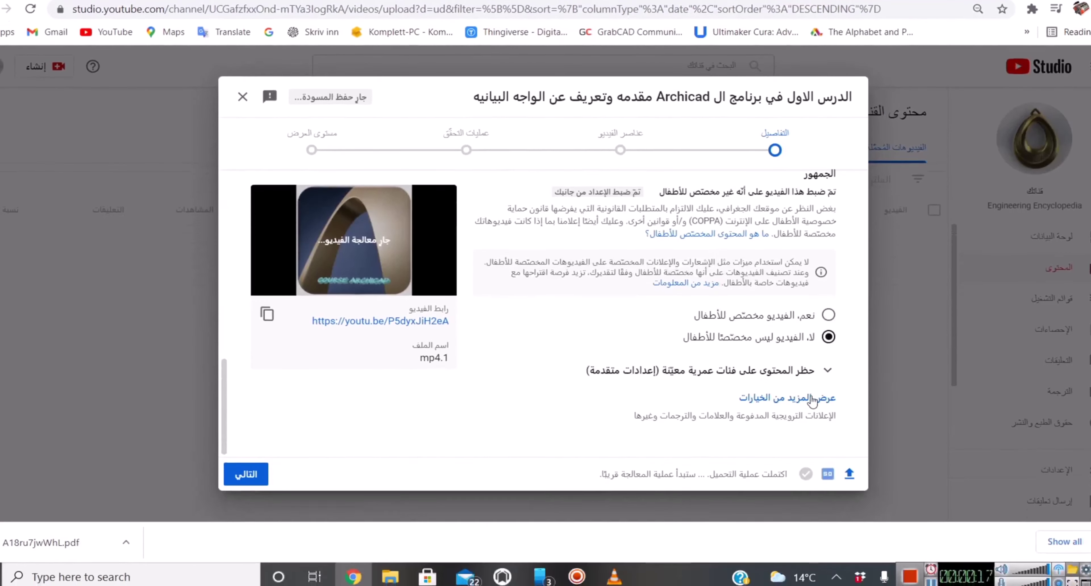
- Show the additional video details, set the recording date to 2021/08/16 and the video location to Amsterdam
click(811, 399)
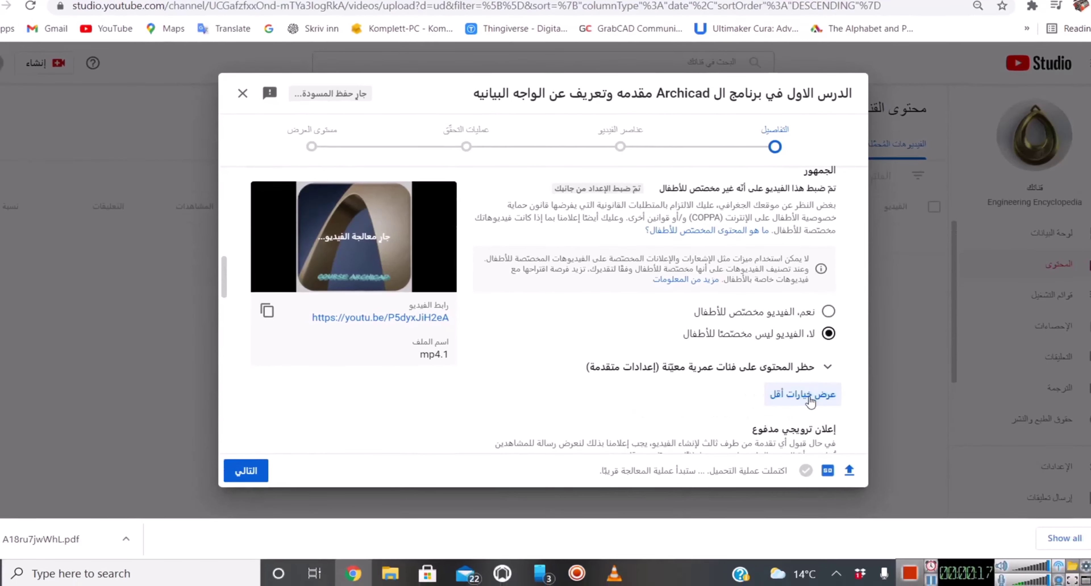
scroll(811, 381, down, 5)
scroll(718, 304, down, 5)
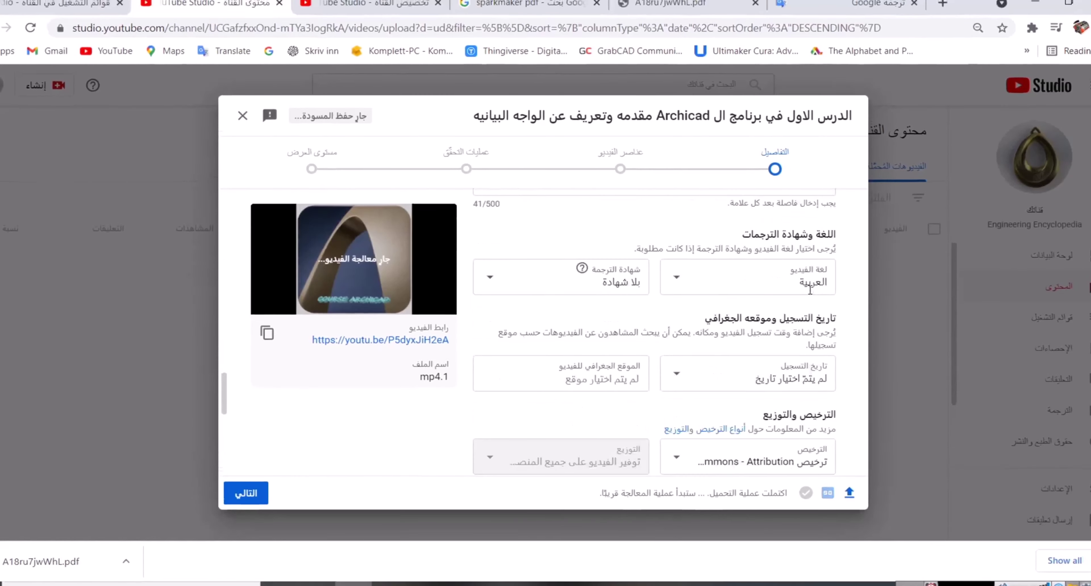
scroll(718, 304, down, 3)
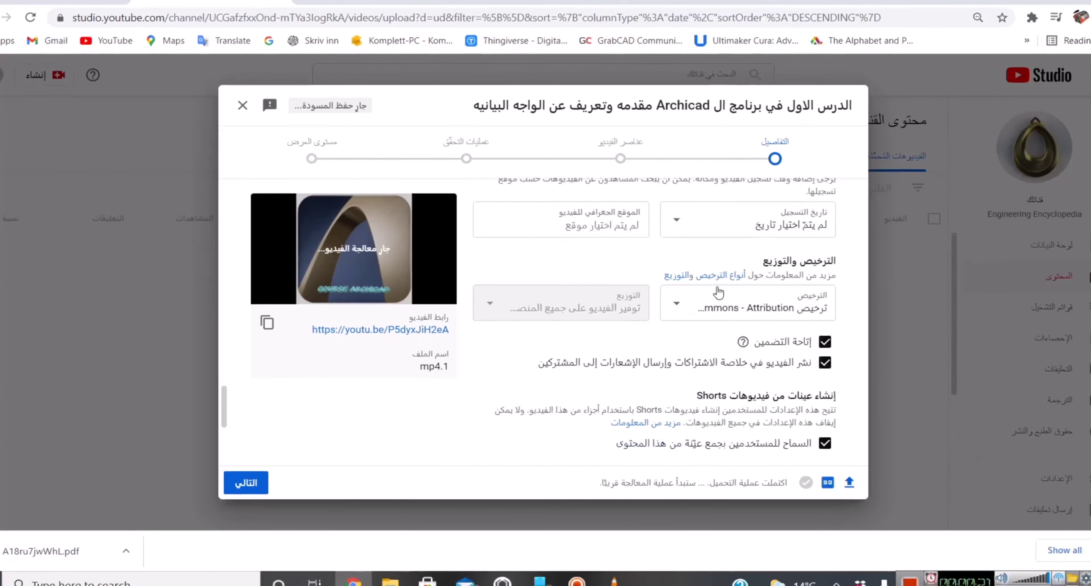
scroll(719, 304, up, 3)
click(745, 296)
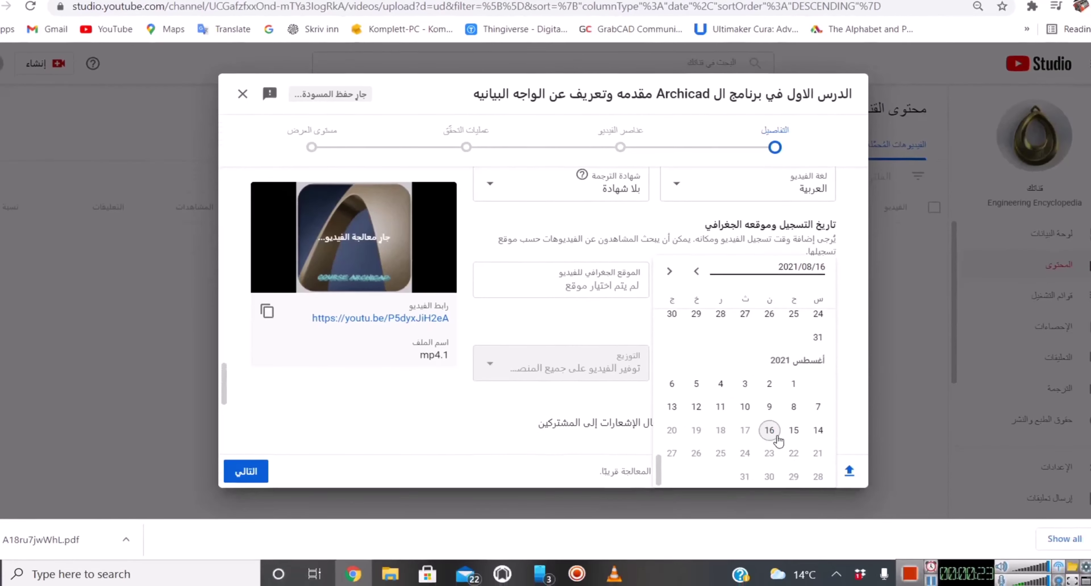
click(769, 435)
click(608, 286)
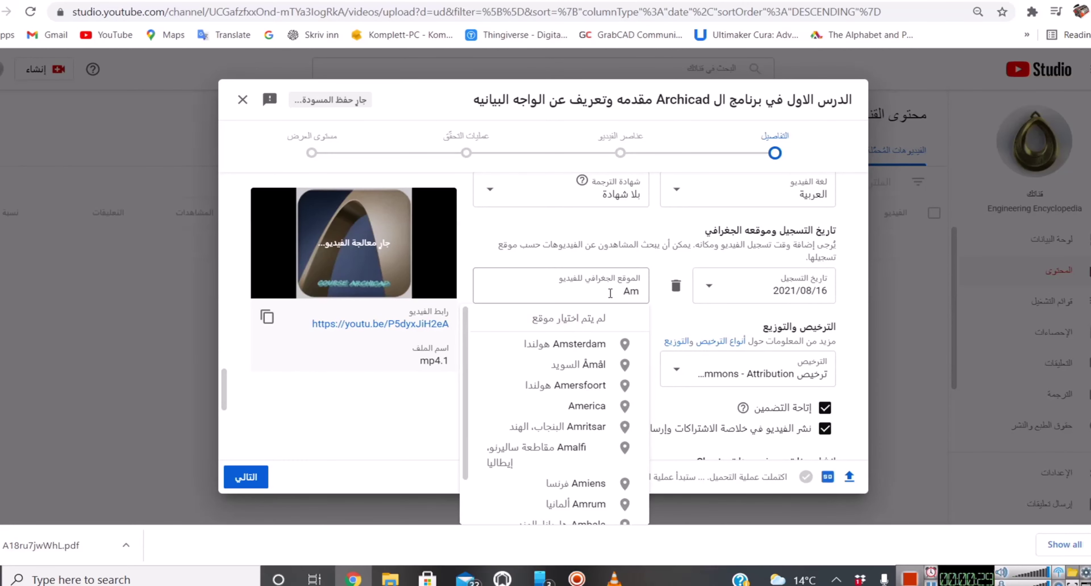
click(569, 343)
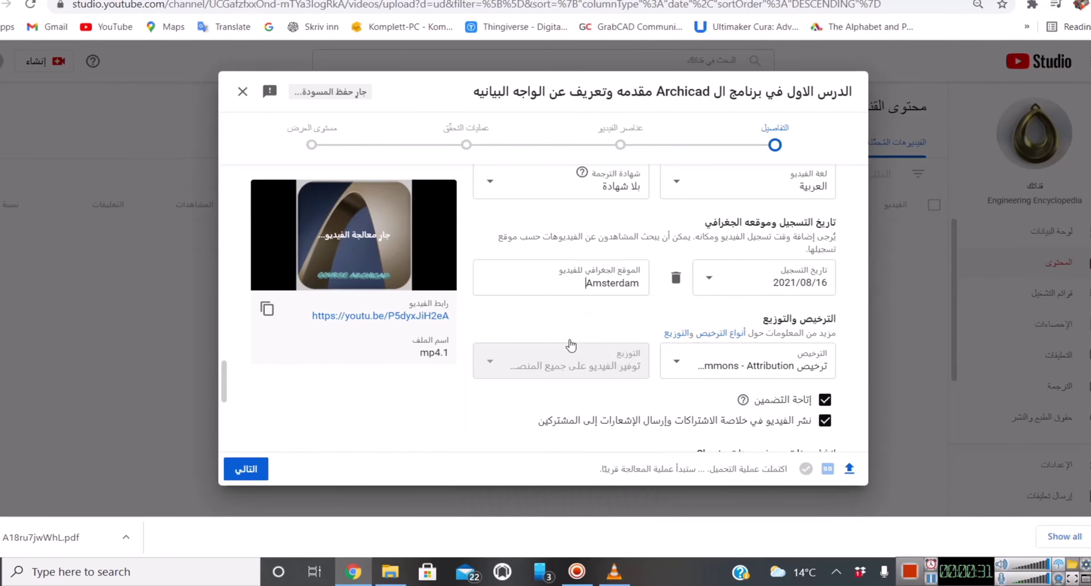
- Set the video's license to the standard YouTube license and disallow embedding
click(673, 364)
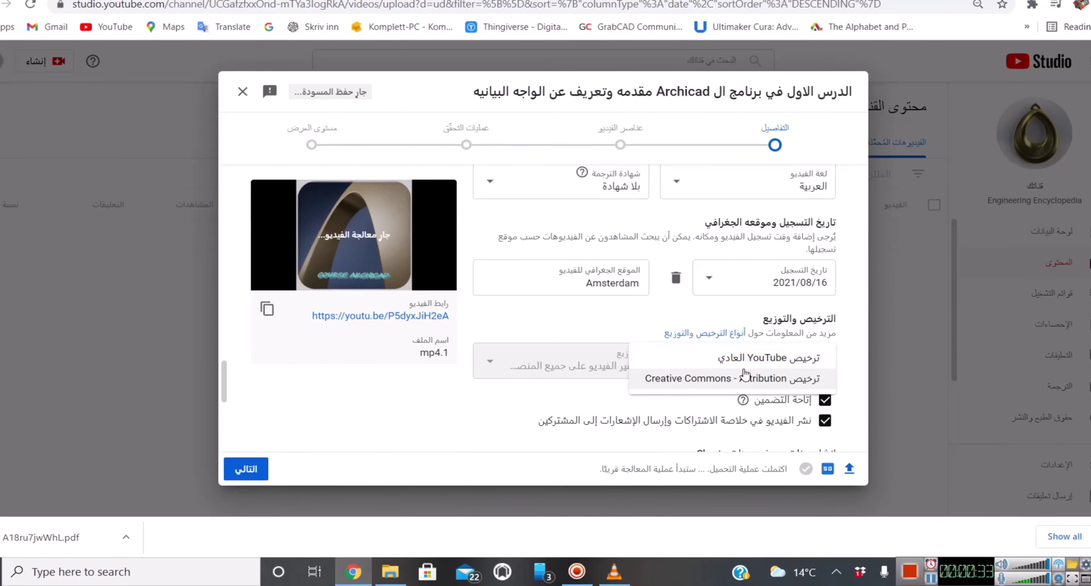
click(772, 367)
click(679, 363)
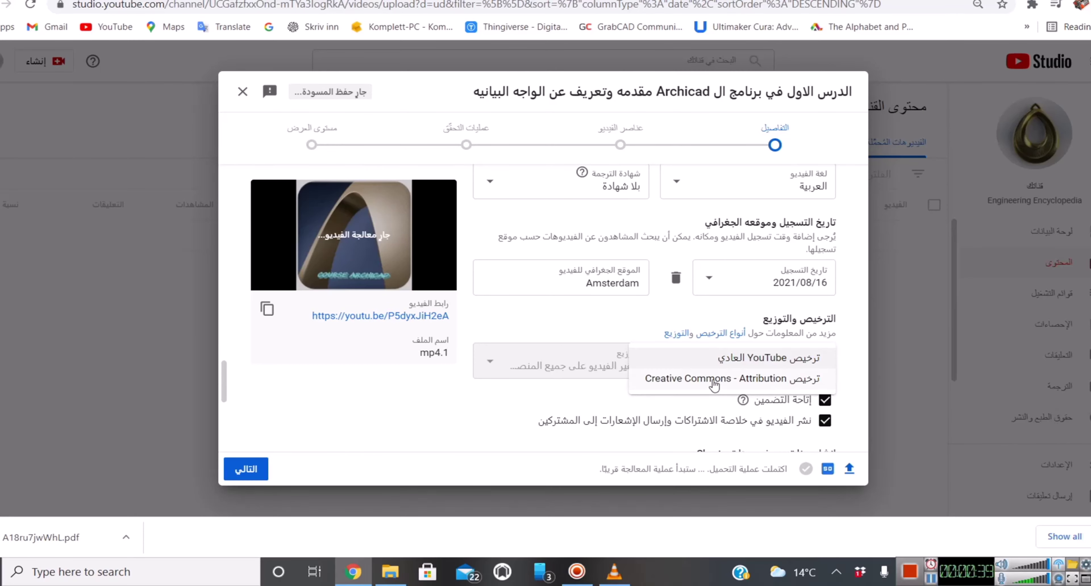
click(745, 362)
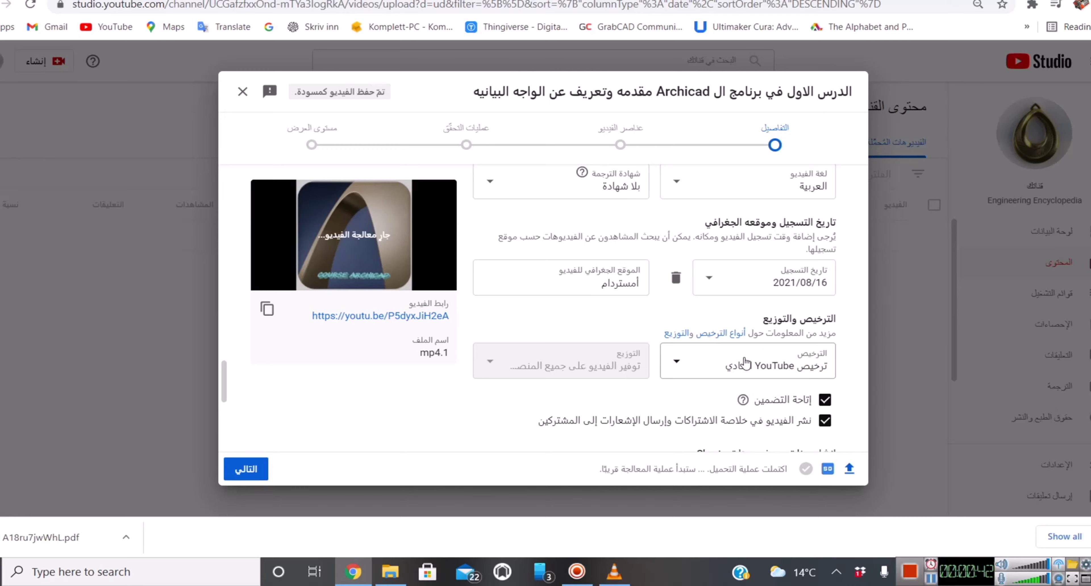
click(825, 400)
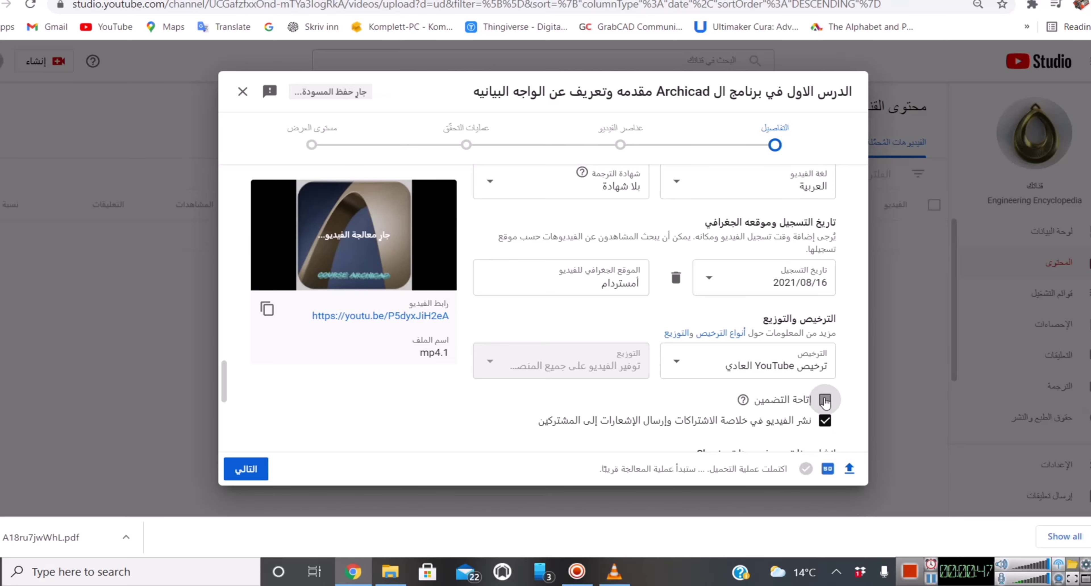
scroll(750, 386, down, 5)
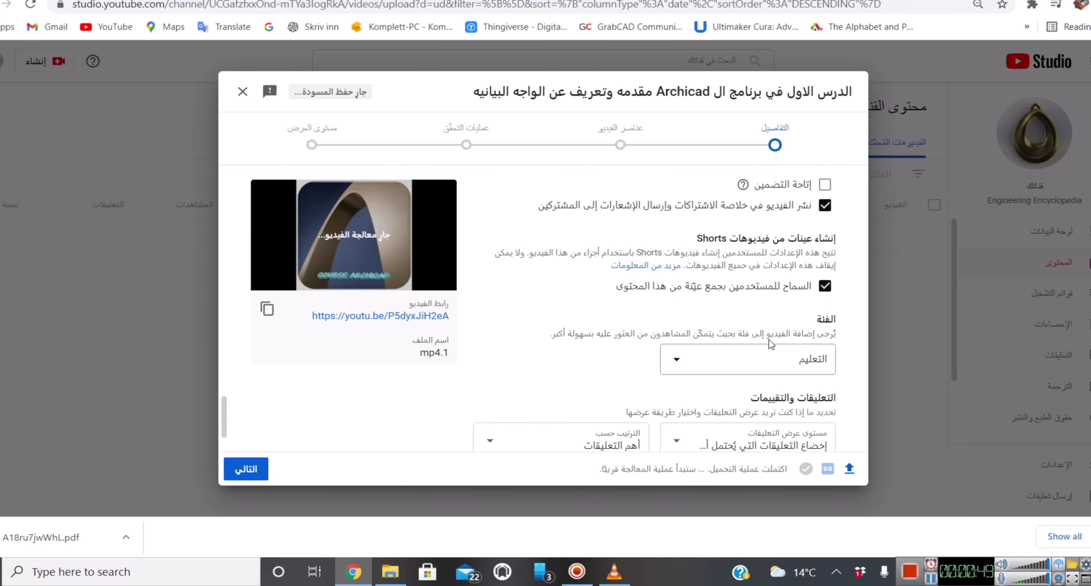
scroll(788, 328, down, 2)
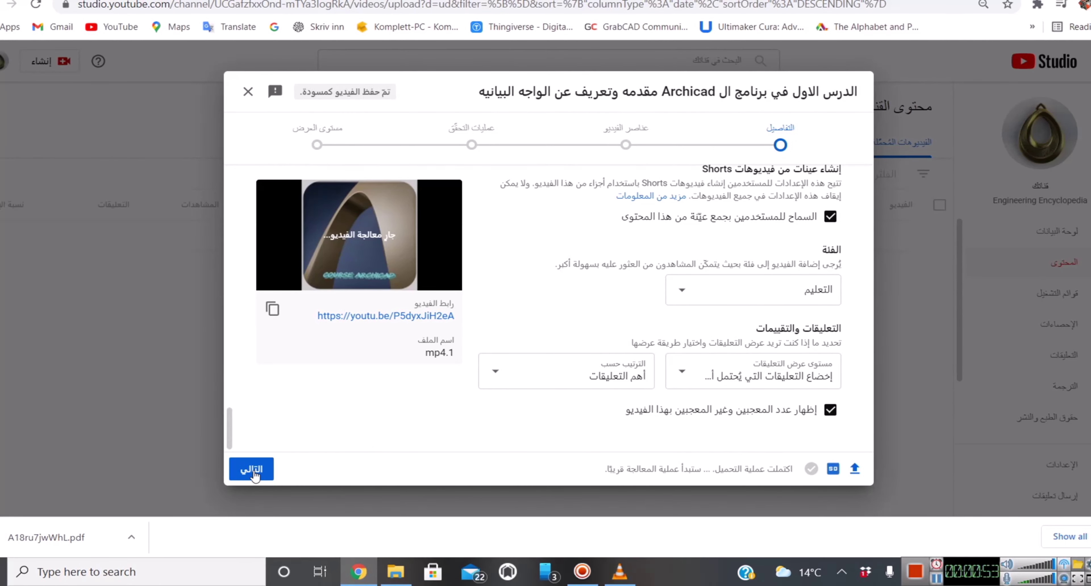
- Continue to the video elements and add an end screen template with one video, one playlist and one subscribe element
click(253, 469)
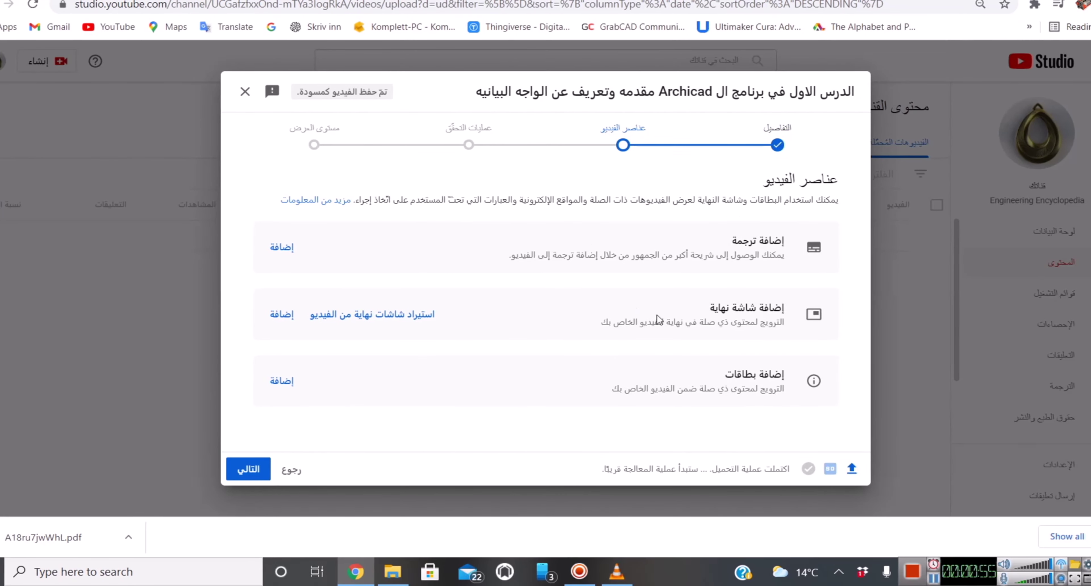
click(377, 323)
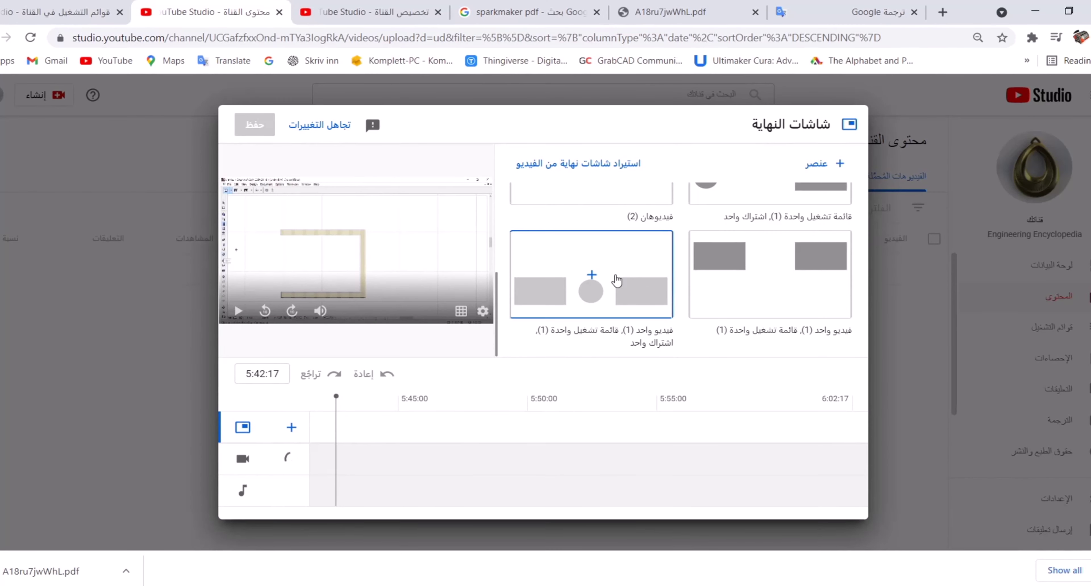
click(617, 280)
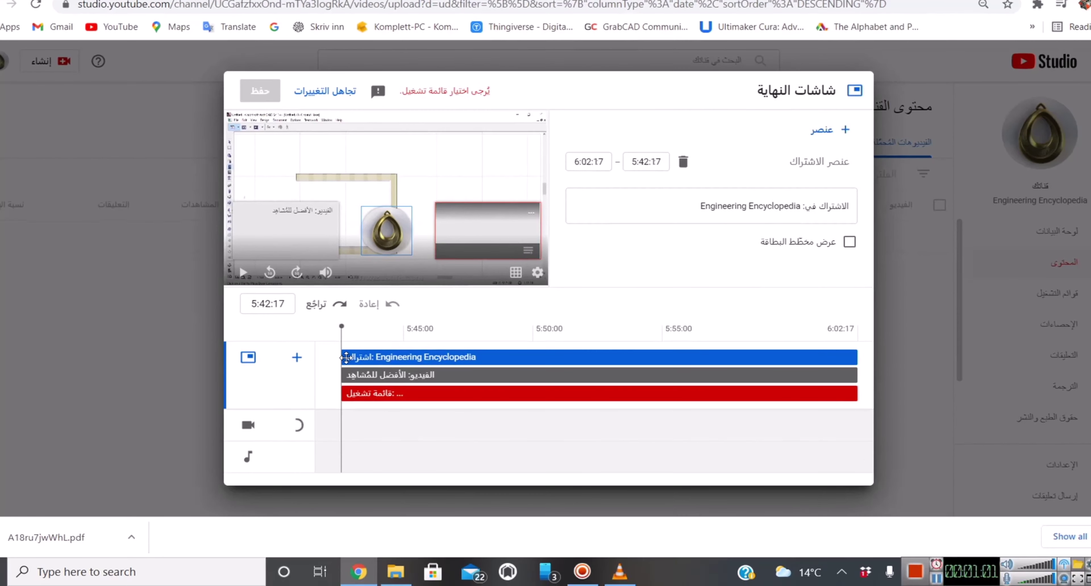
- Shorten the subscribe, video and playlist end screen elements so each one starts at 5:57:17
drag(338, 354, 727, 356)
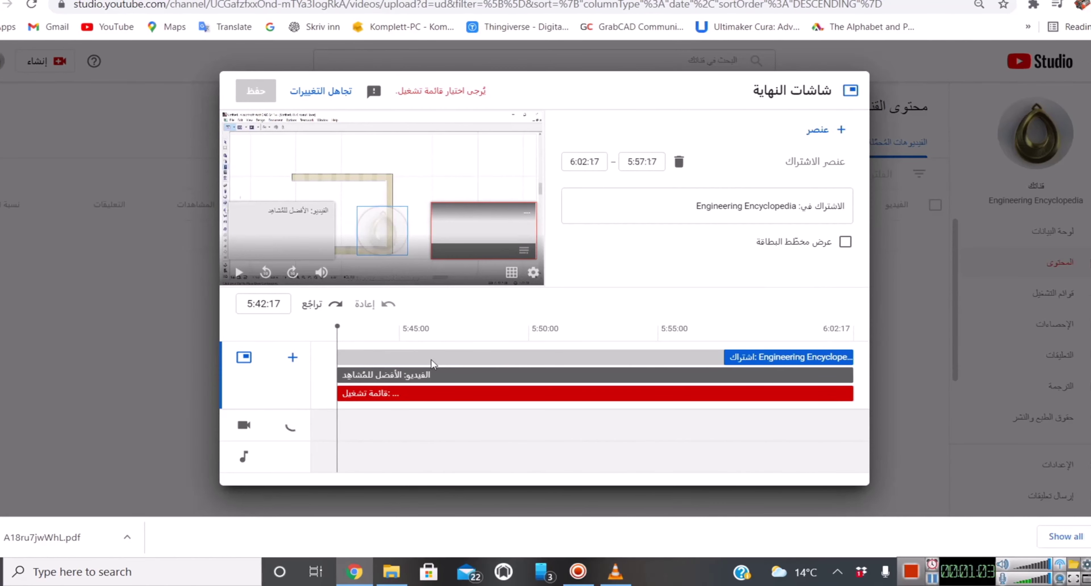
drag(341, 374, 727, 375)
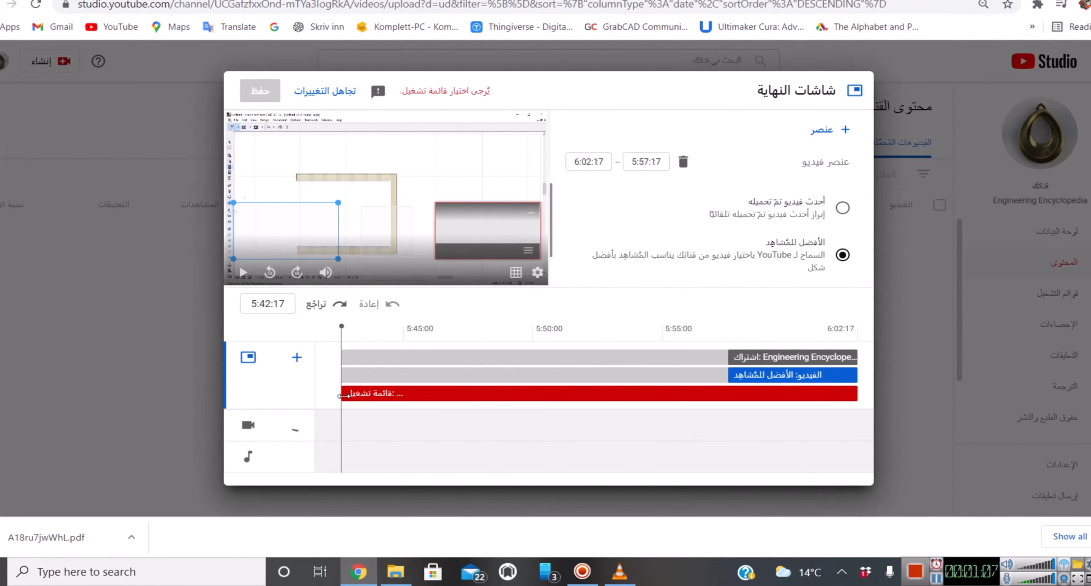
drag(350, 396, 737, 394)
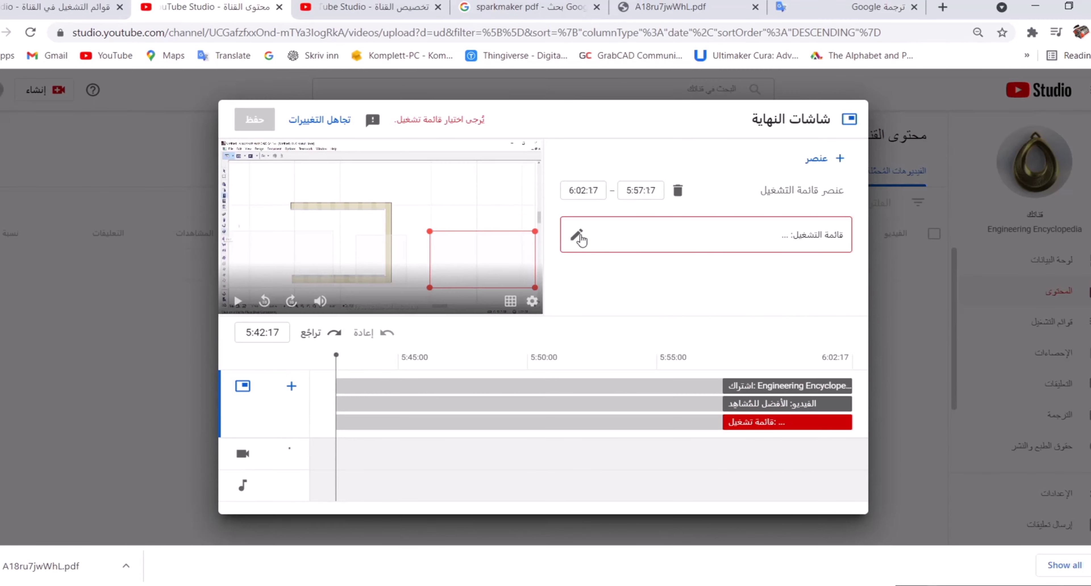
- Assign the 8K playlist to the end screen's playlist element, save the end screen and continue to the visibility settings
click(575, 205)
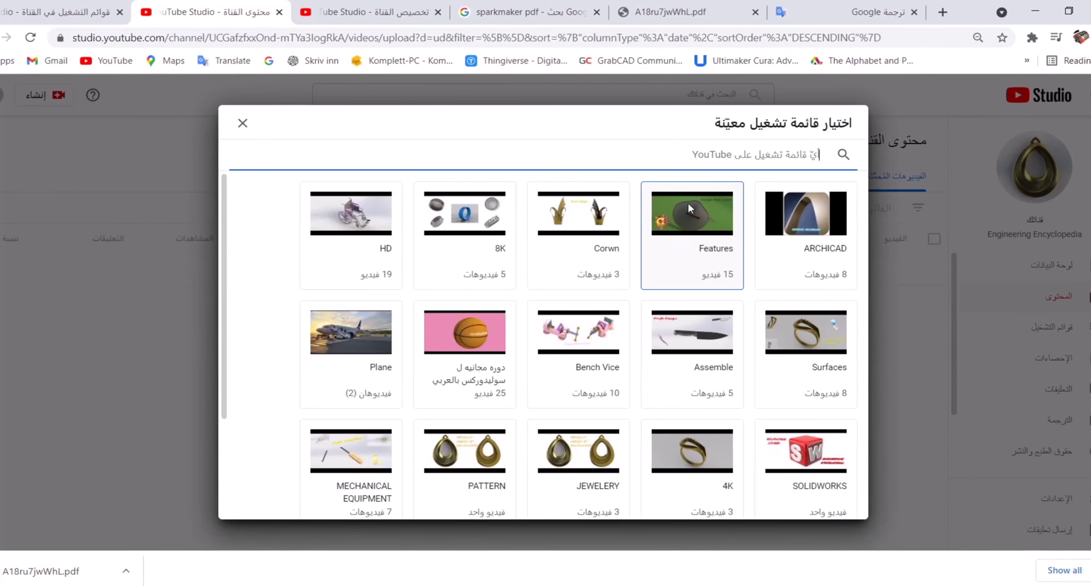
click(478, 235)
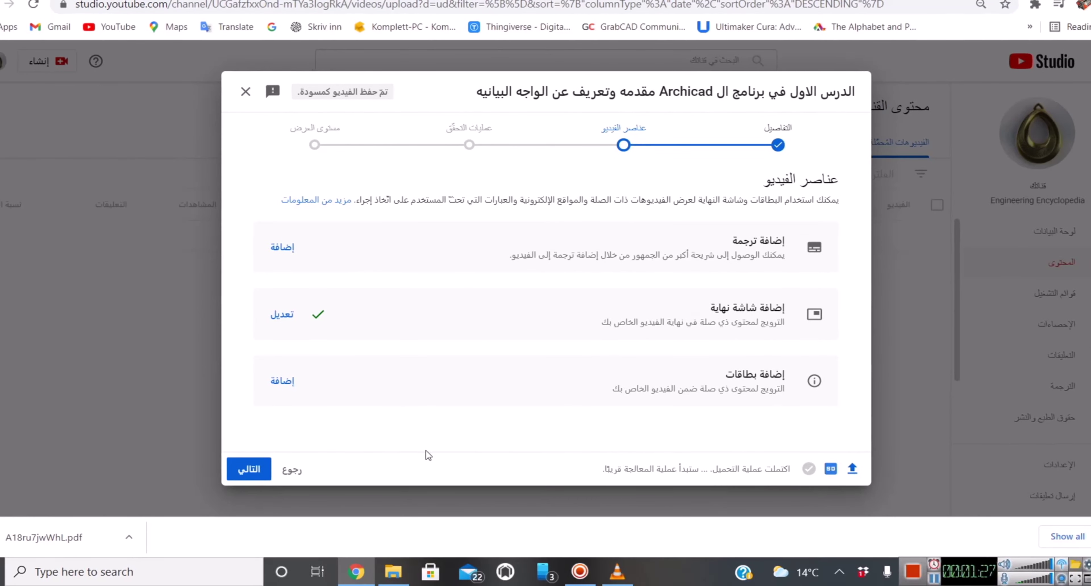
click(247, 472)
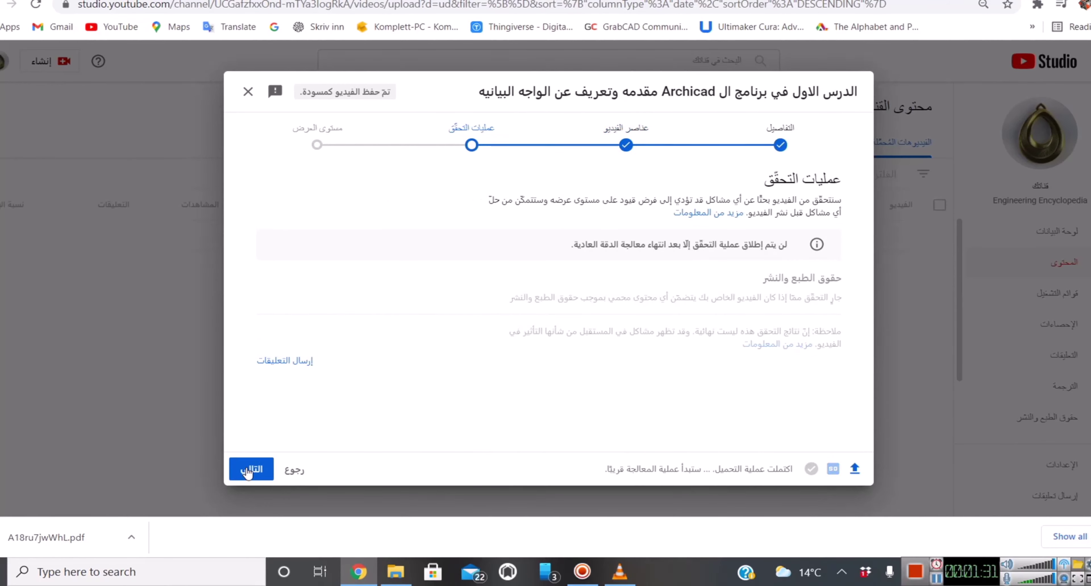
click(248, 471)
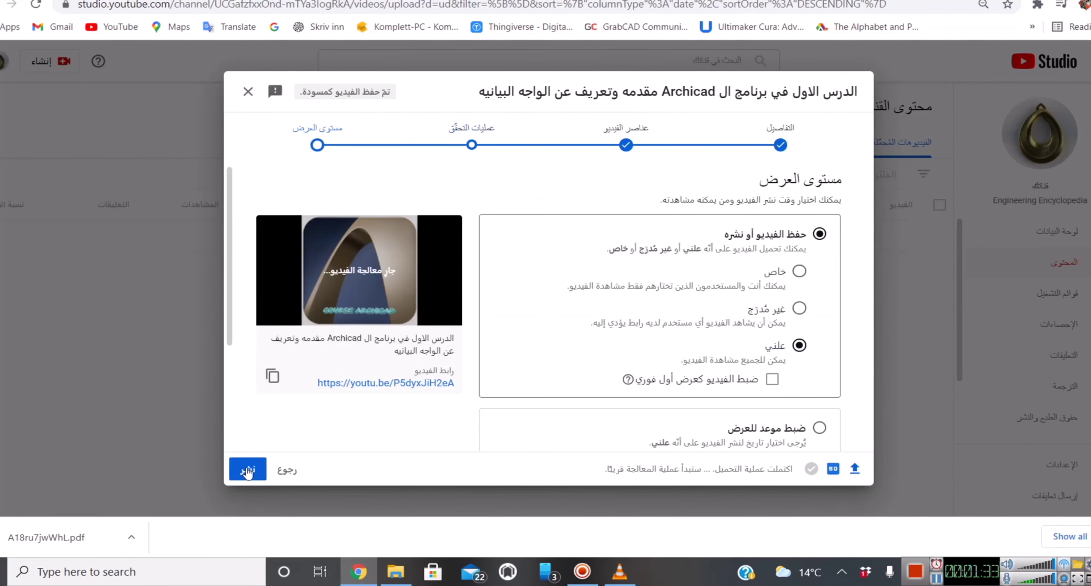
scroll(843, 287, down, 4)
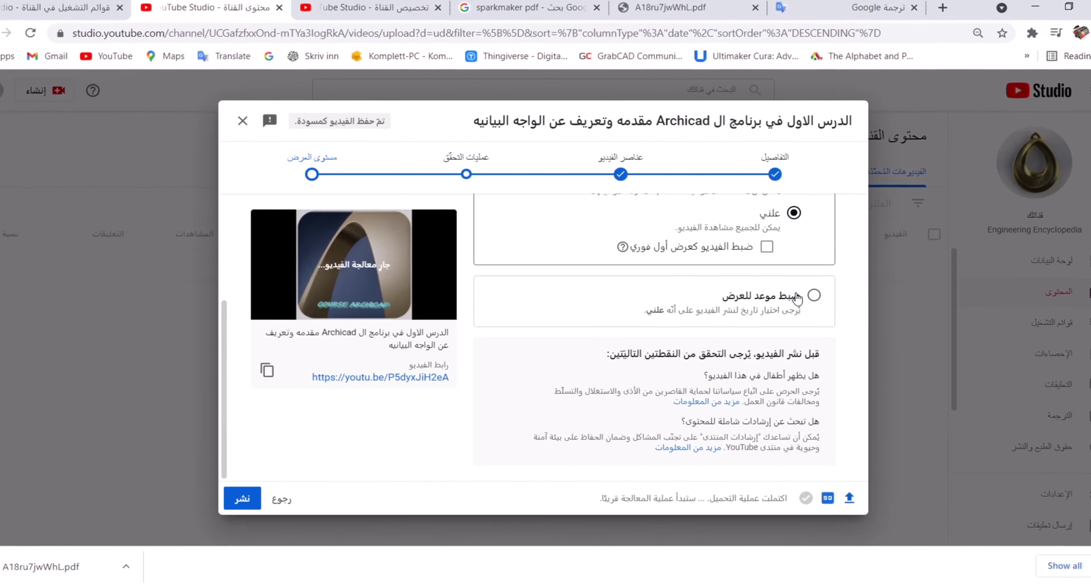
click(813, 296)
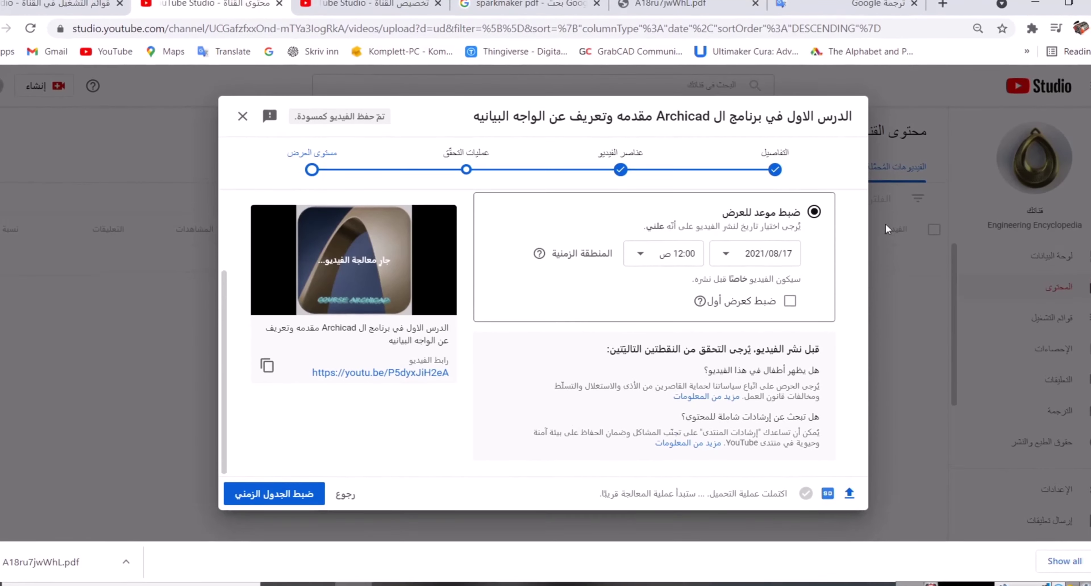
scroll(821, 264, up, 3)
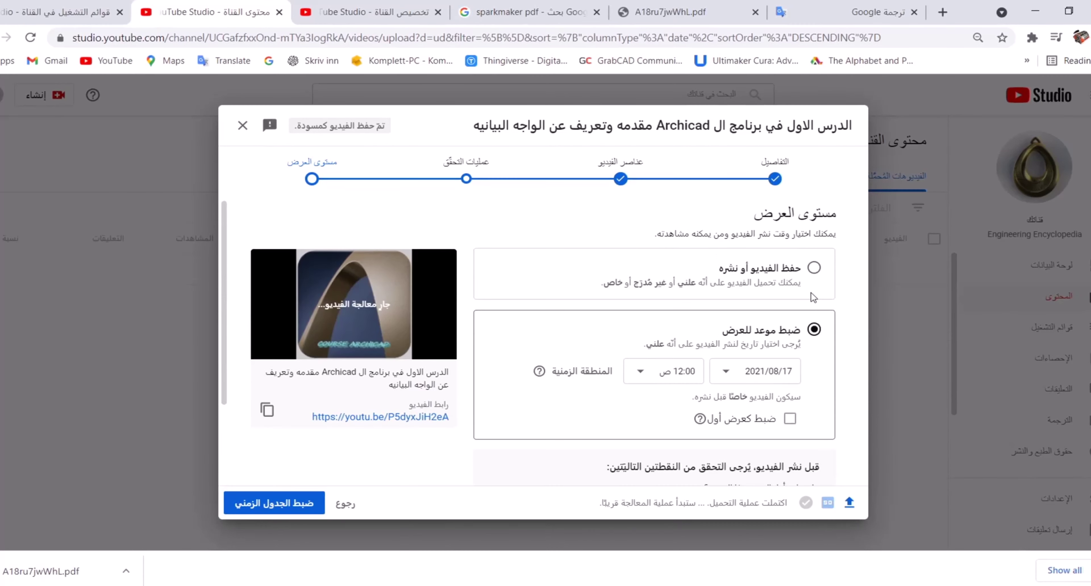
click(812, 268)
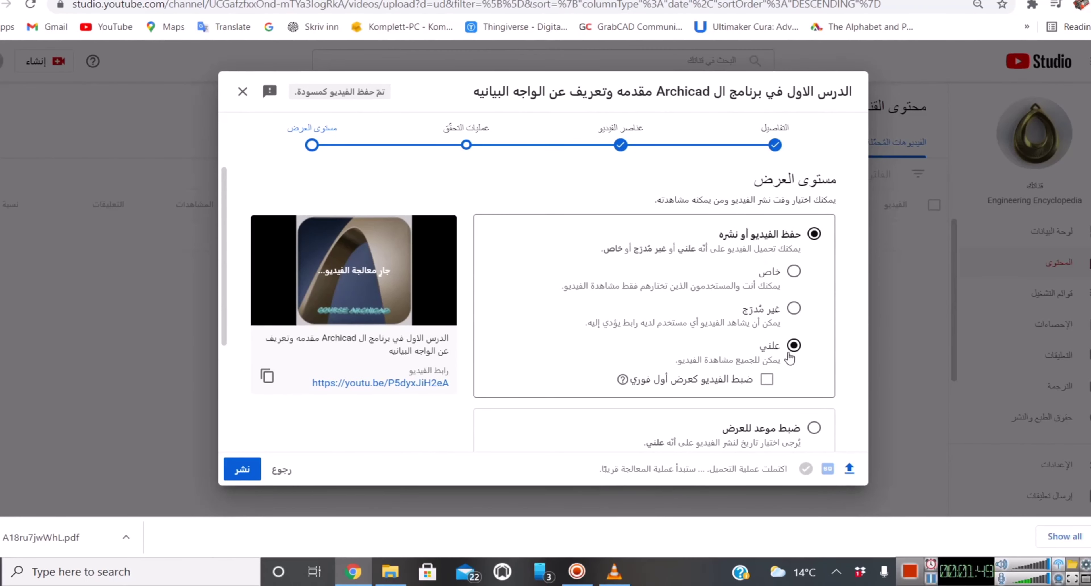
- Publish the uploaded video with public visibility
scroll(635, 338, down, 2)
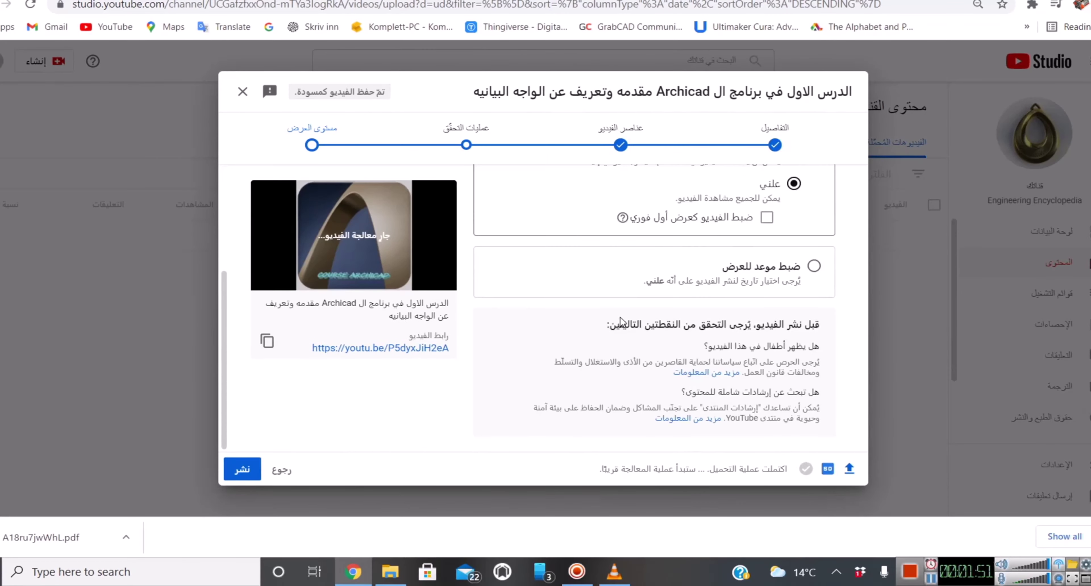
scroll(626, 323, down, 2)
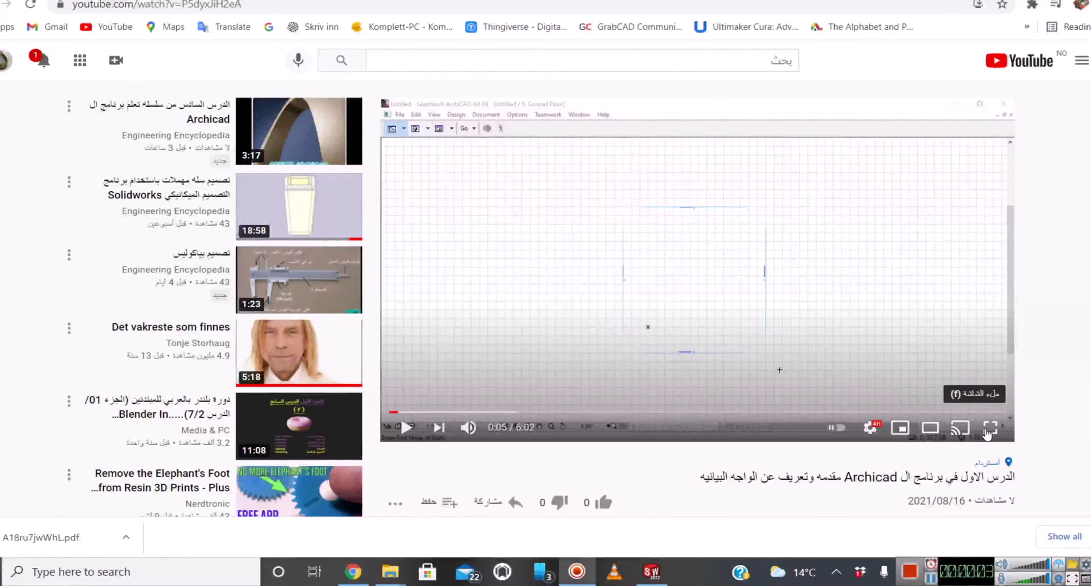
- Examine the available quality options of the published Archicad lesson in the YouTube player
click(871, 428)
click(865, 385)
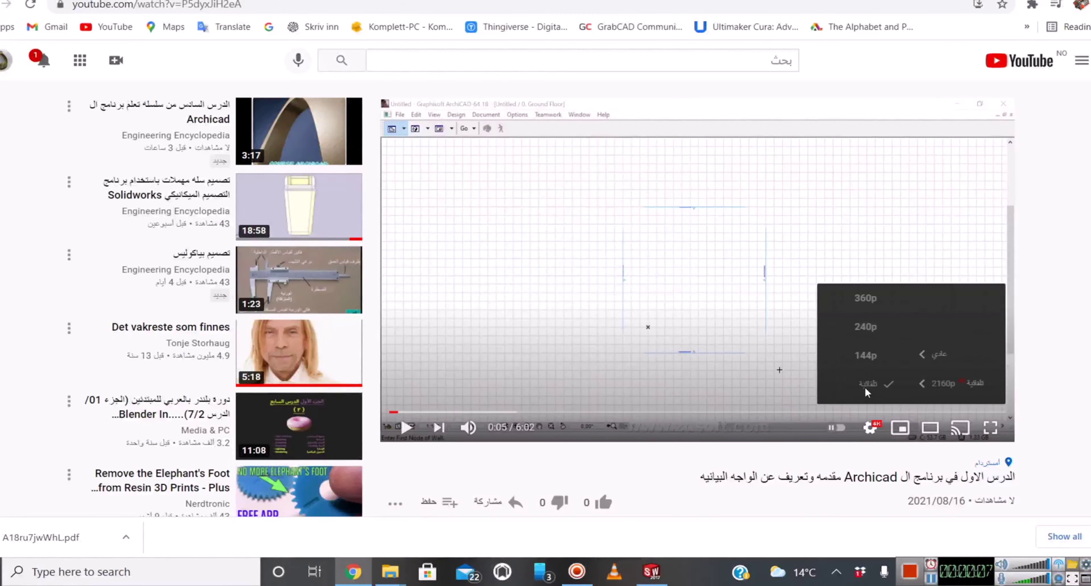